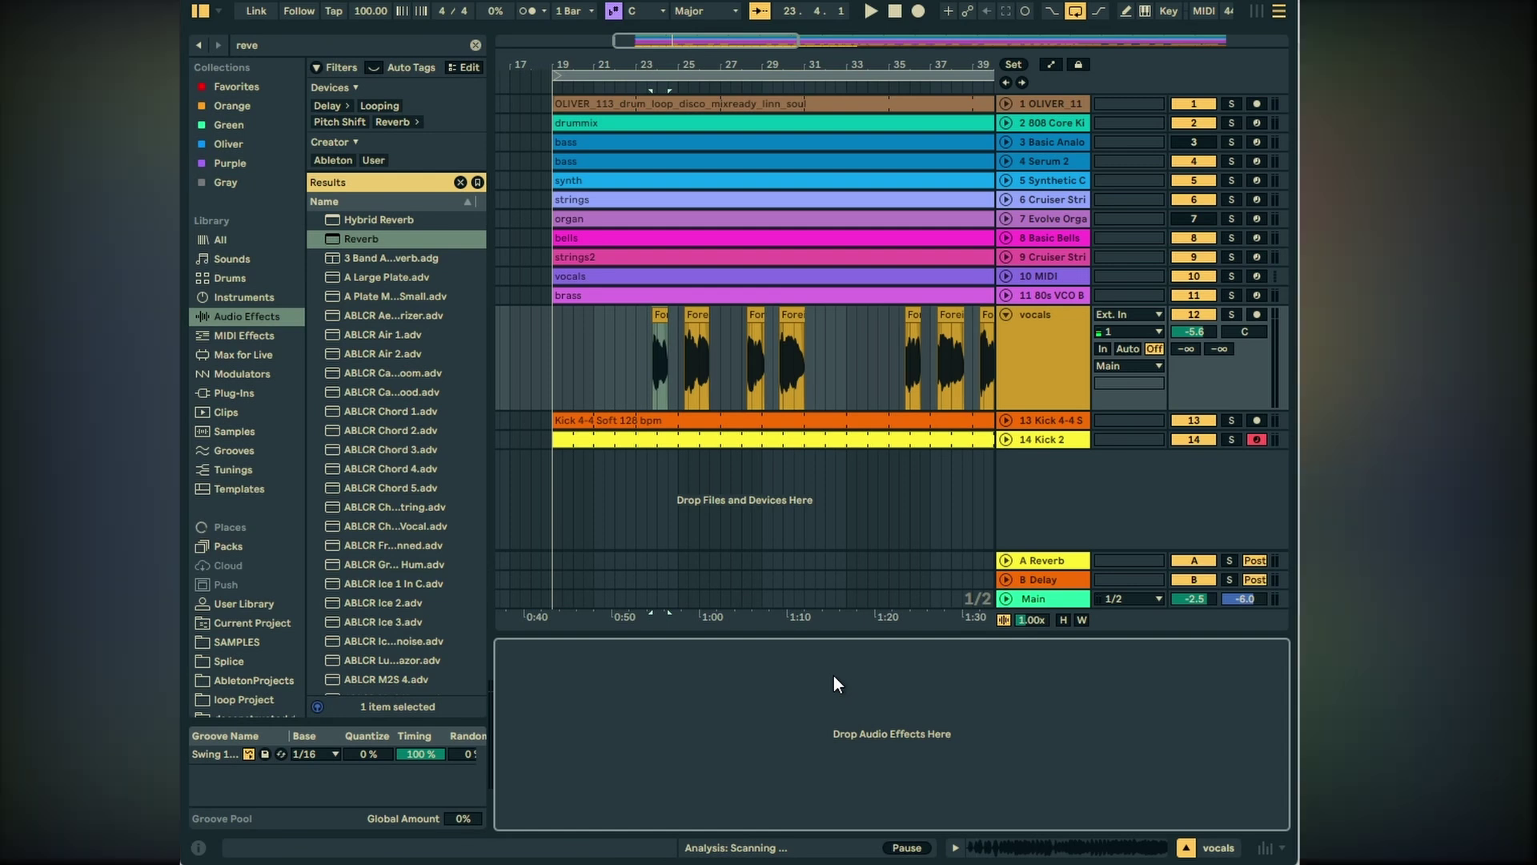
Play back the arrangement through the vocal section.
key(space)
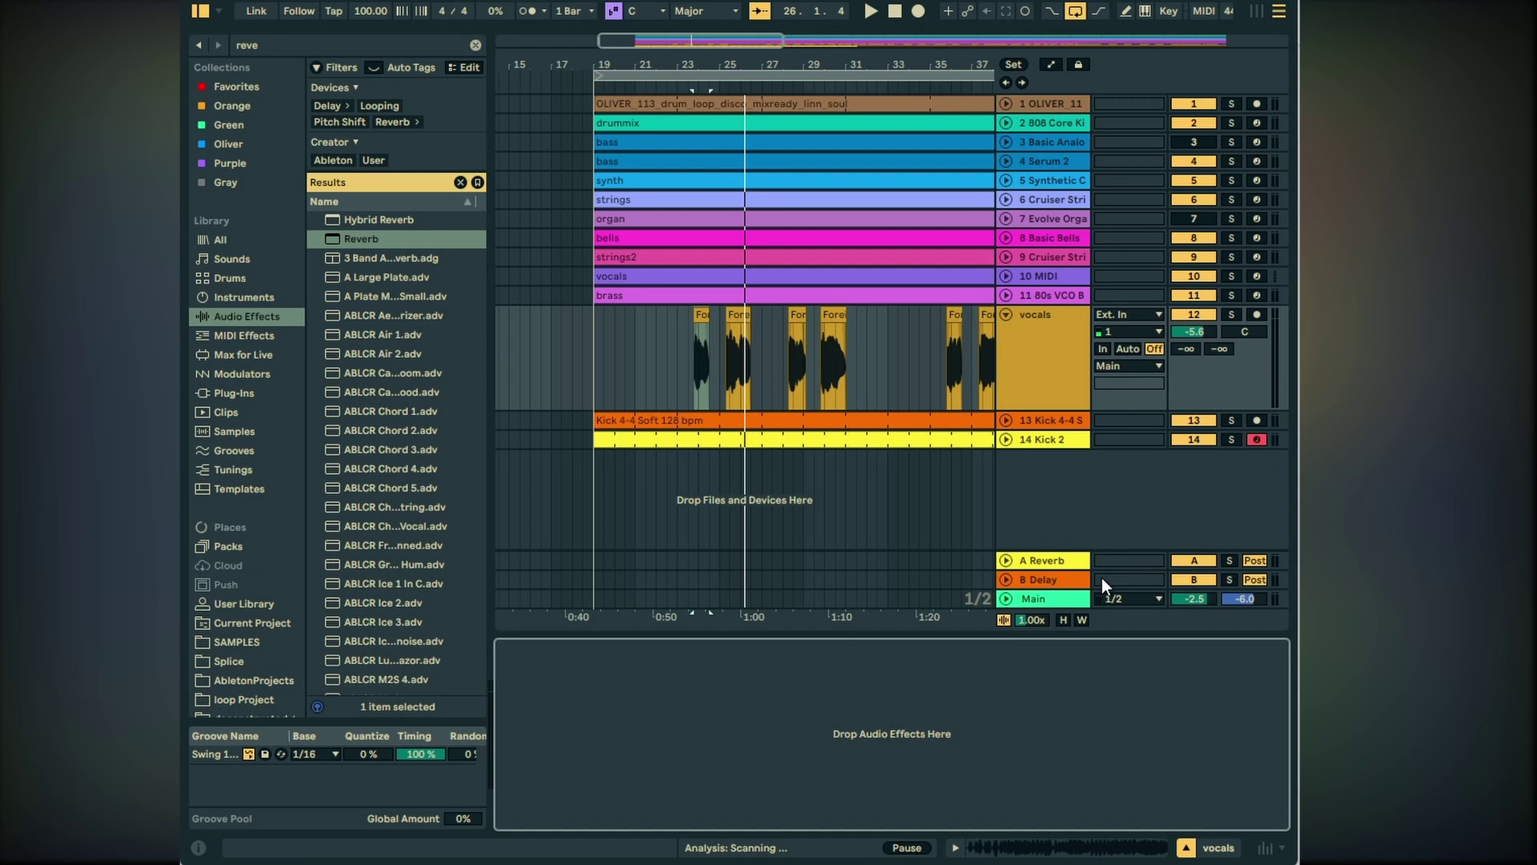
Compare the Reverb and Delay returns, then send vocals to B Delay at 0 dB and play.
click(1073, 561)
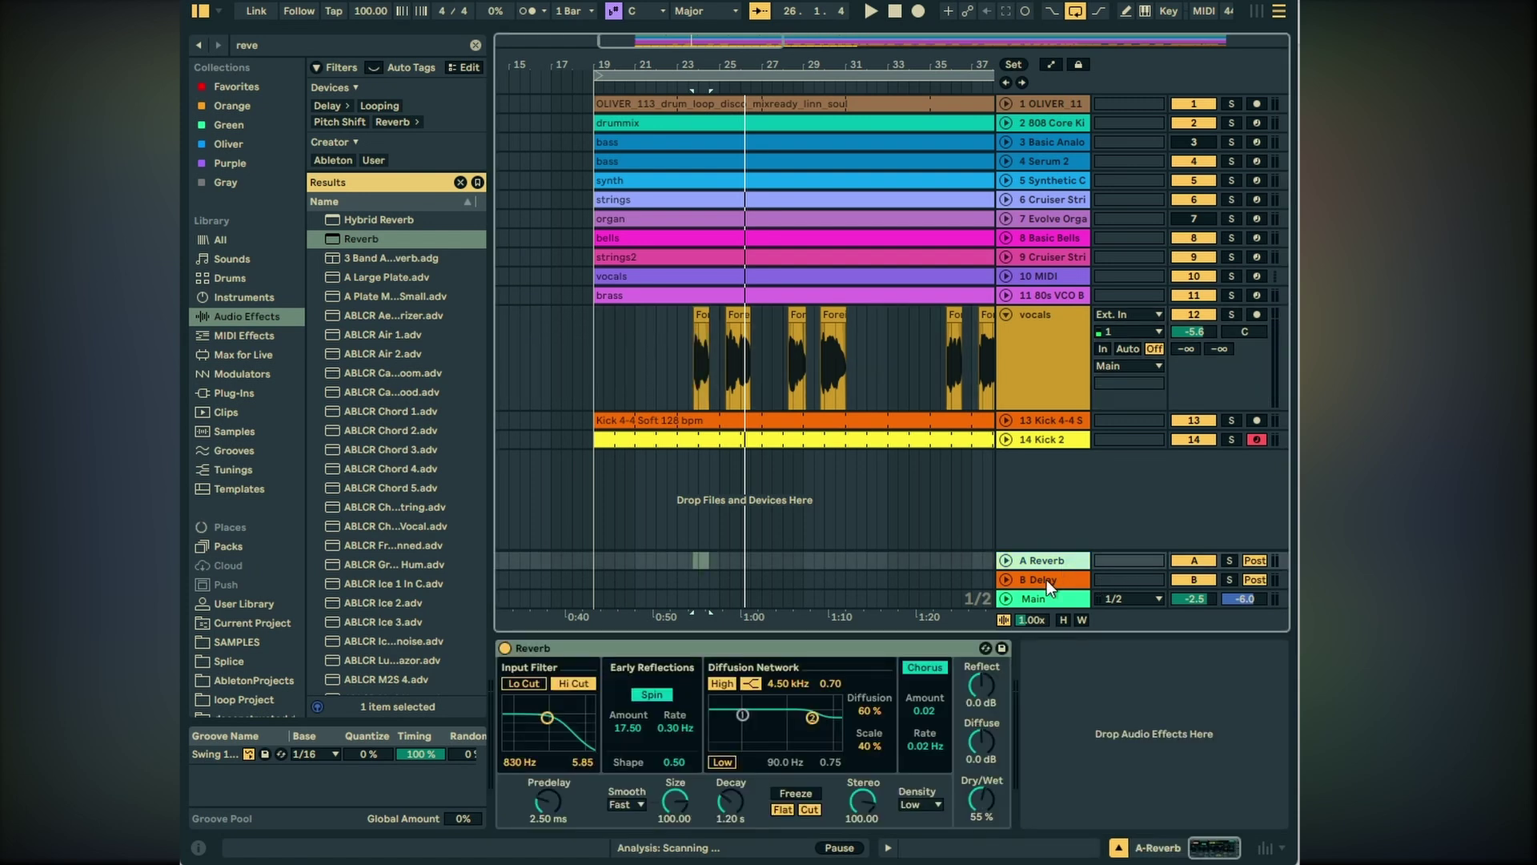
click(1046, 580)
click(1055, 562)
click(1055, 583)
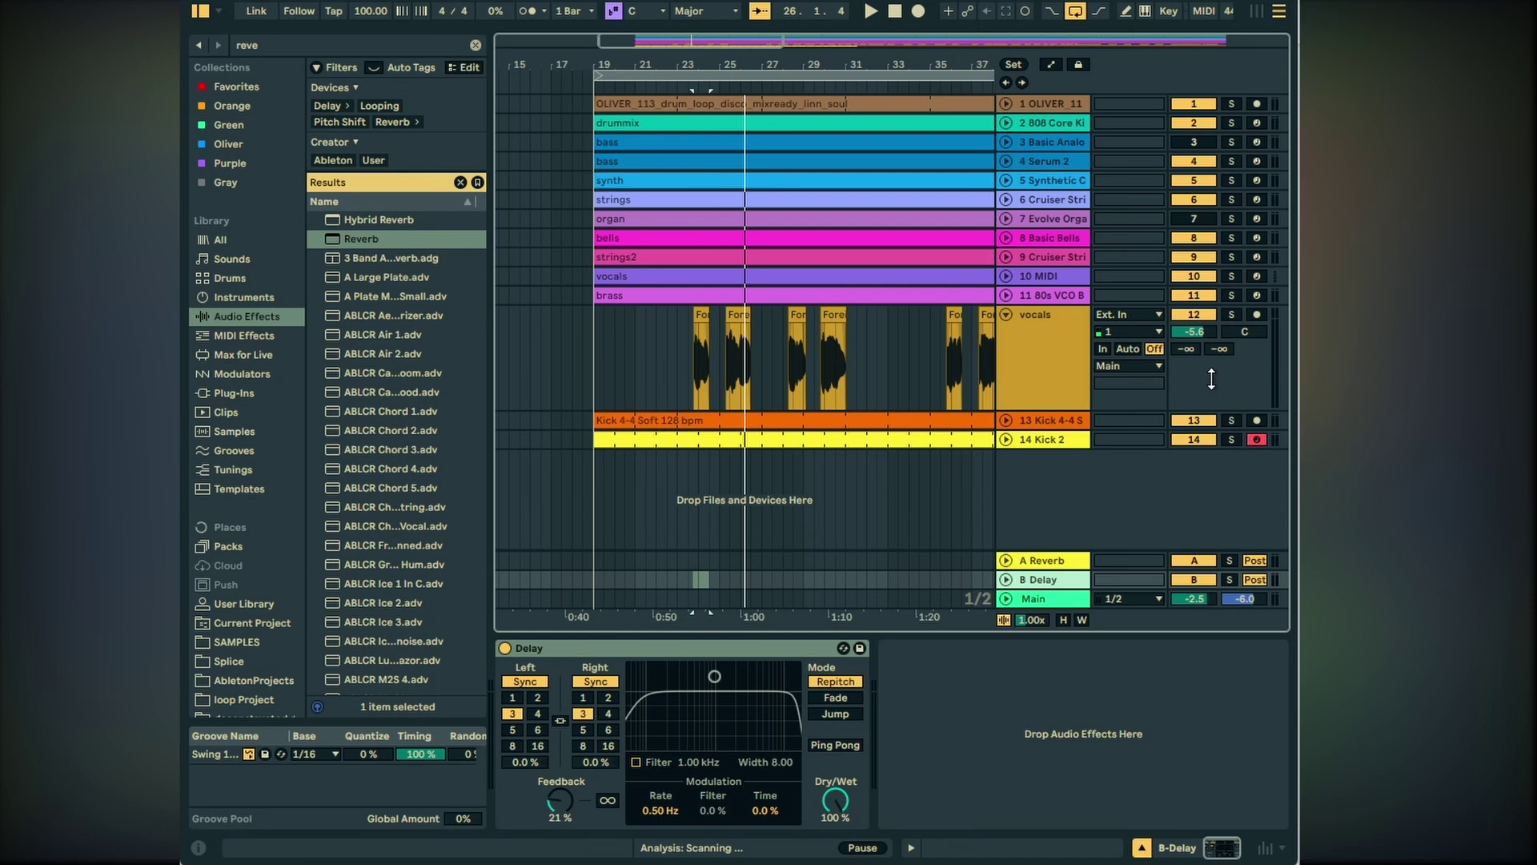
mouse_move(1219, 351)
mouse_down()
mouse_move(1220, 322)
mouse_move(1208, 359)
mouse_up()
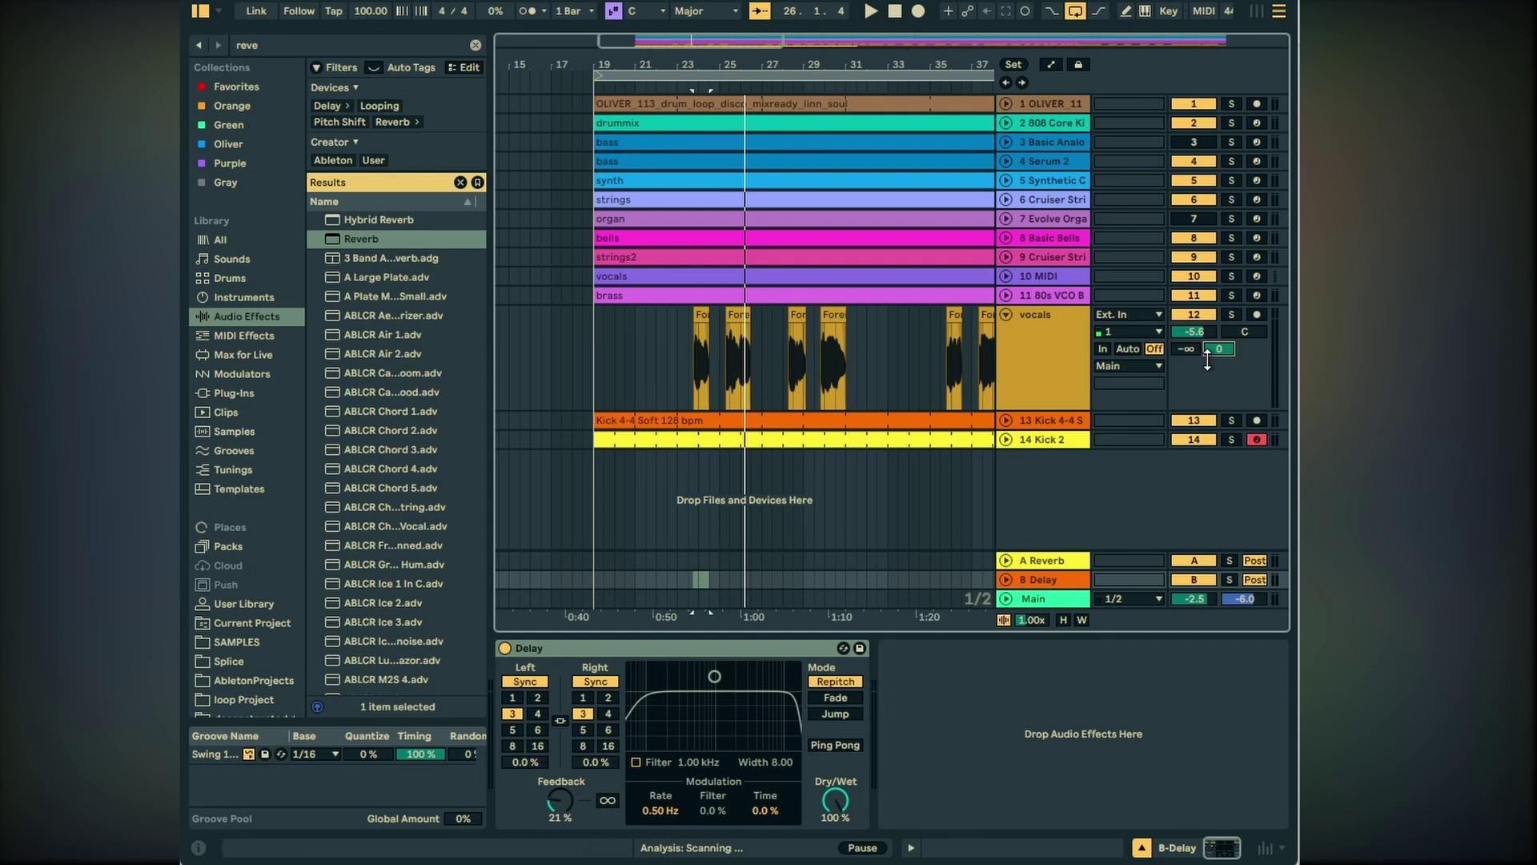
key(space)
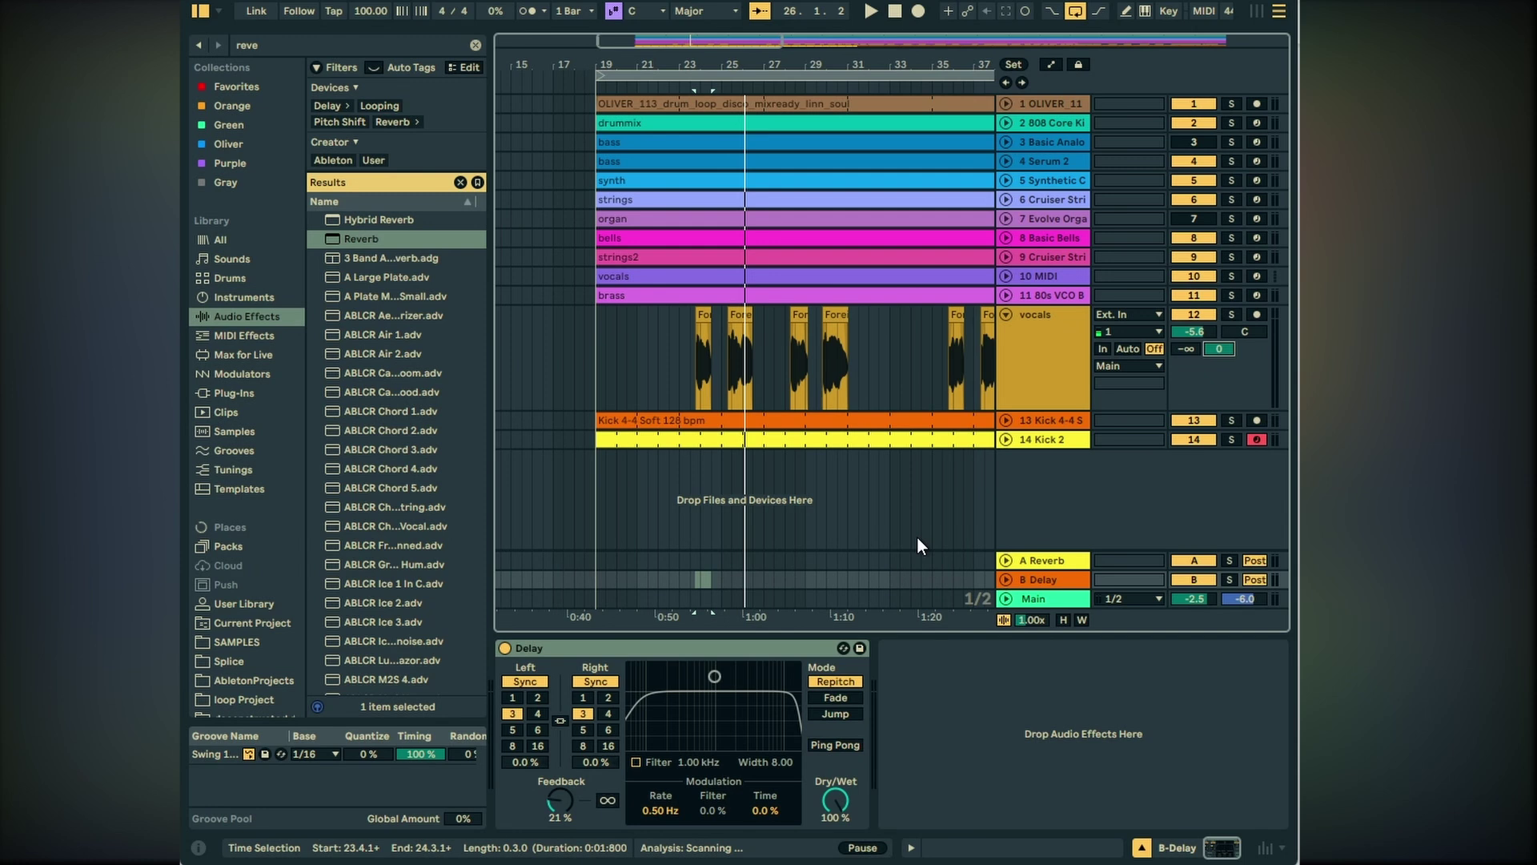
Add a Glue Compressor after the Delay, sidechained from vocals, with threshold -20.6 dB.
click(278, 42)
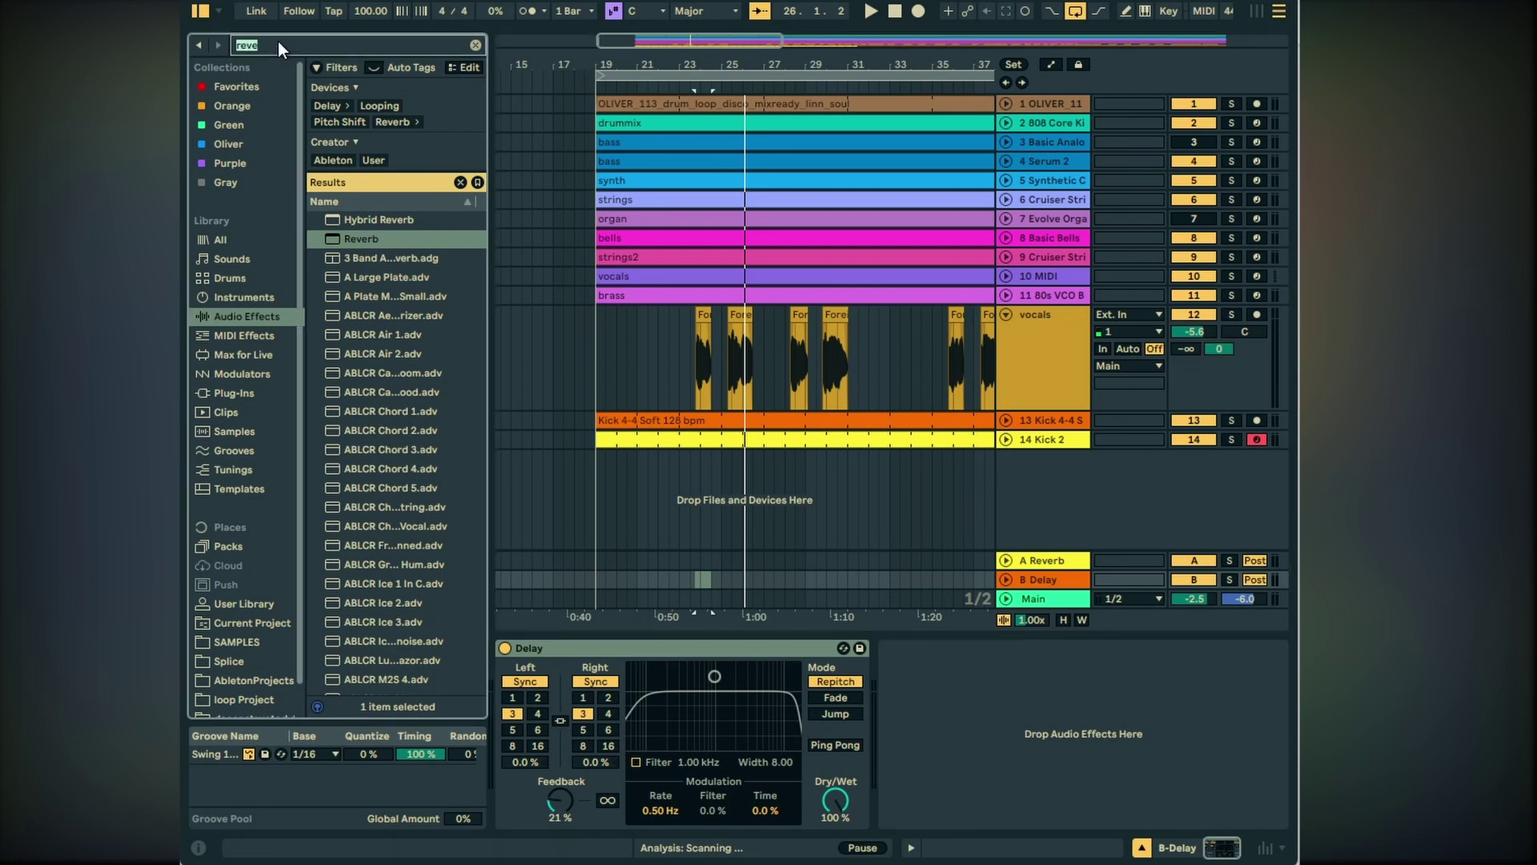
text(glu)
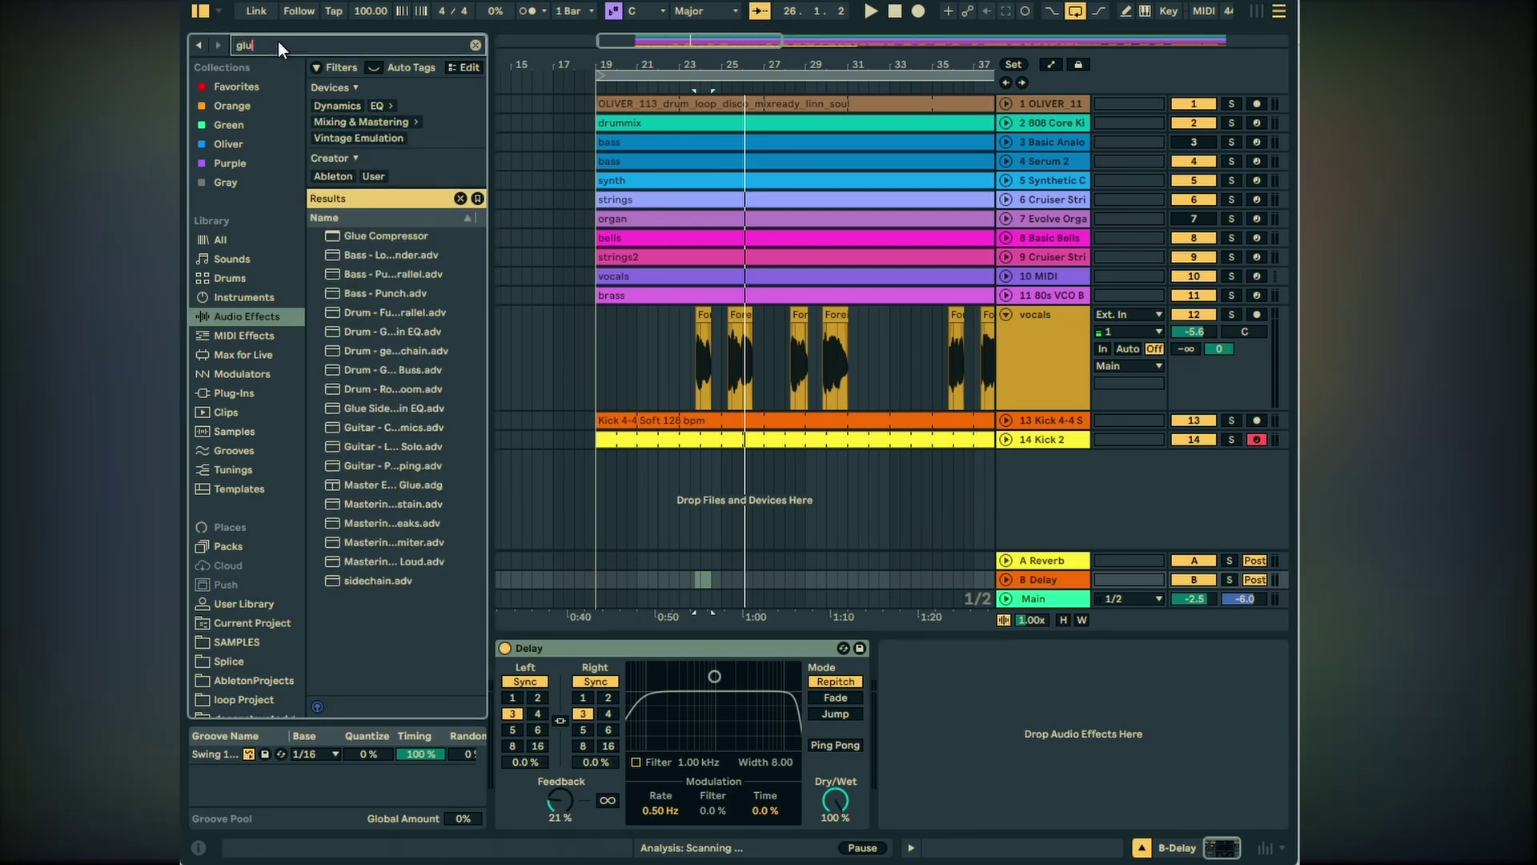
drag(377, 236, 969, 727)
click(905, 647)
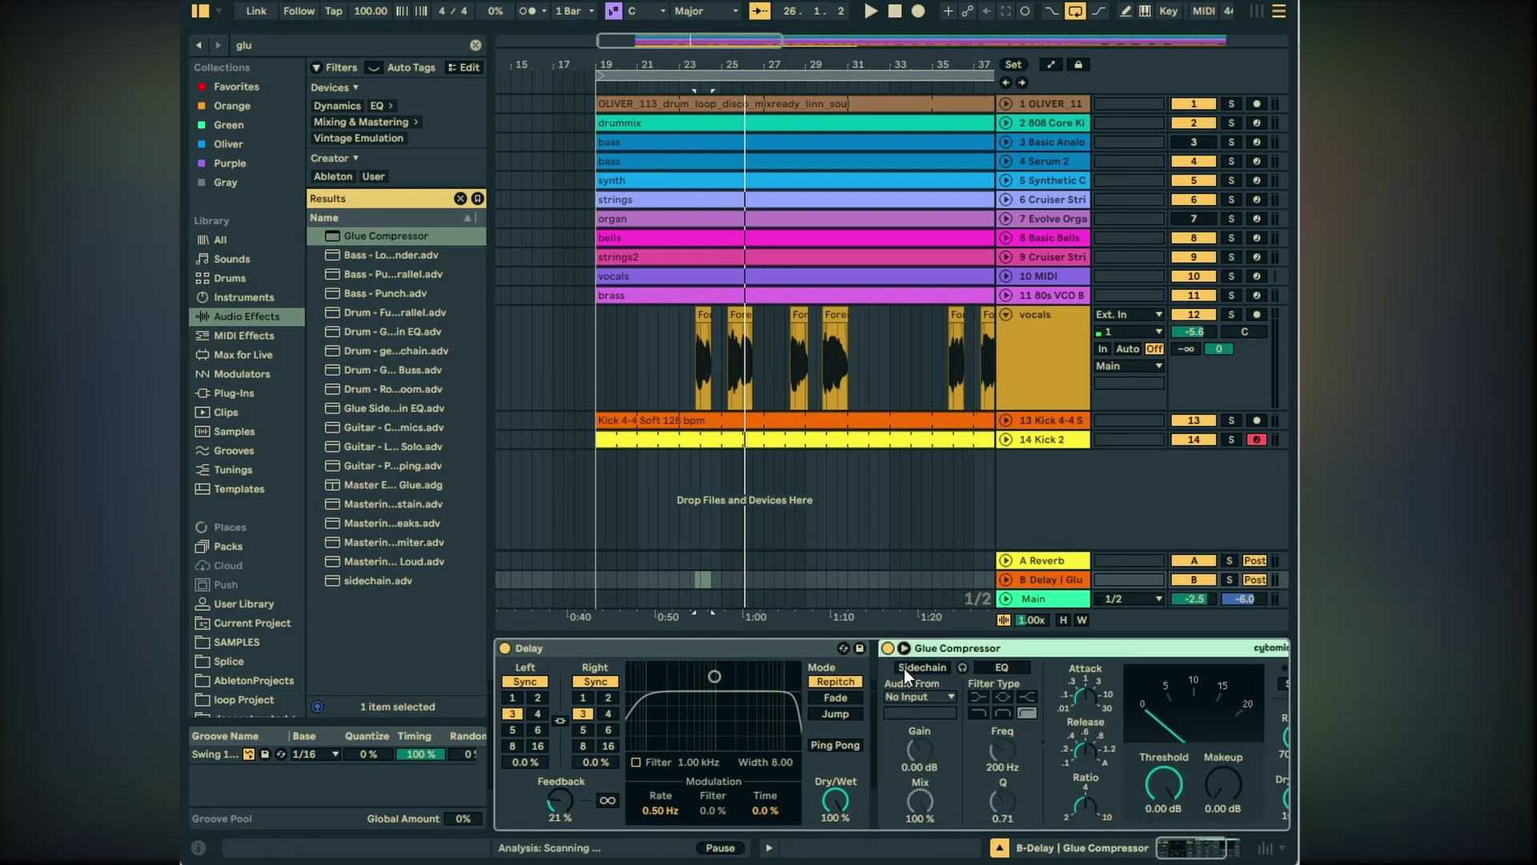
click(912, 691)
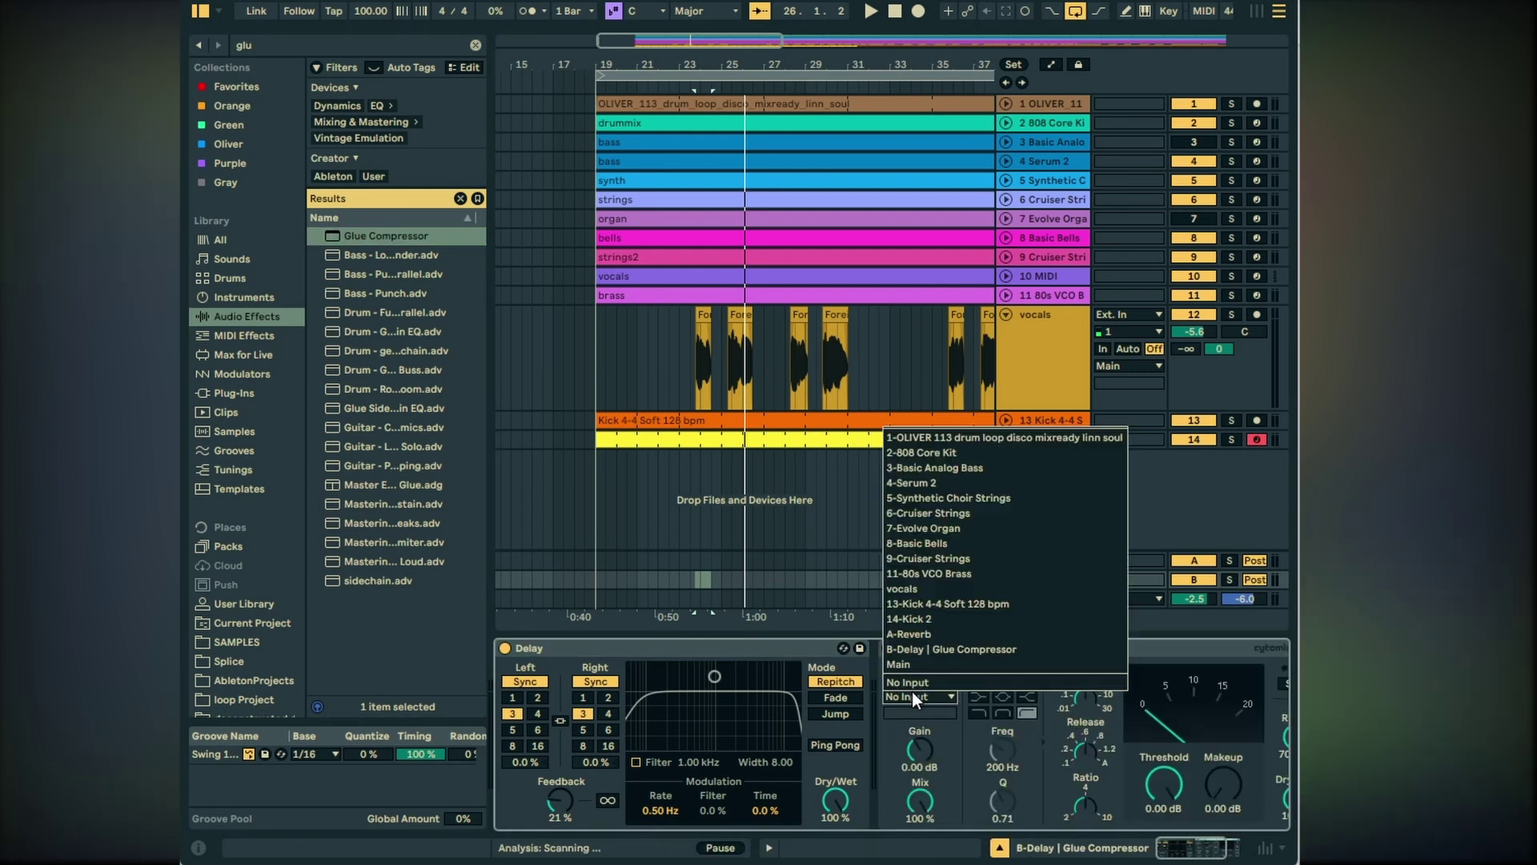
click(924, 590)
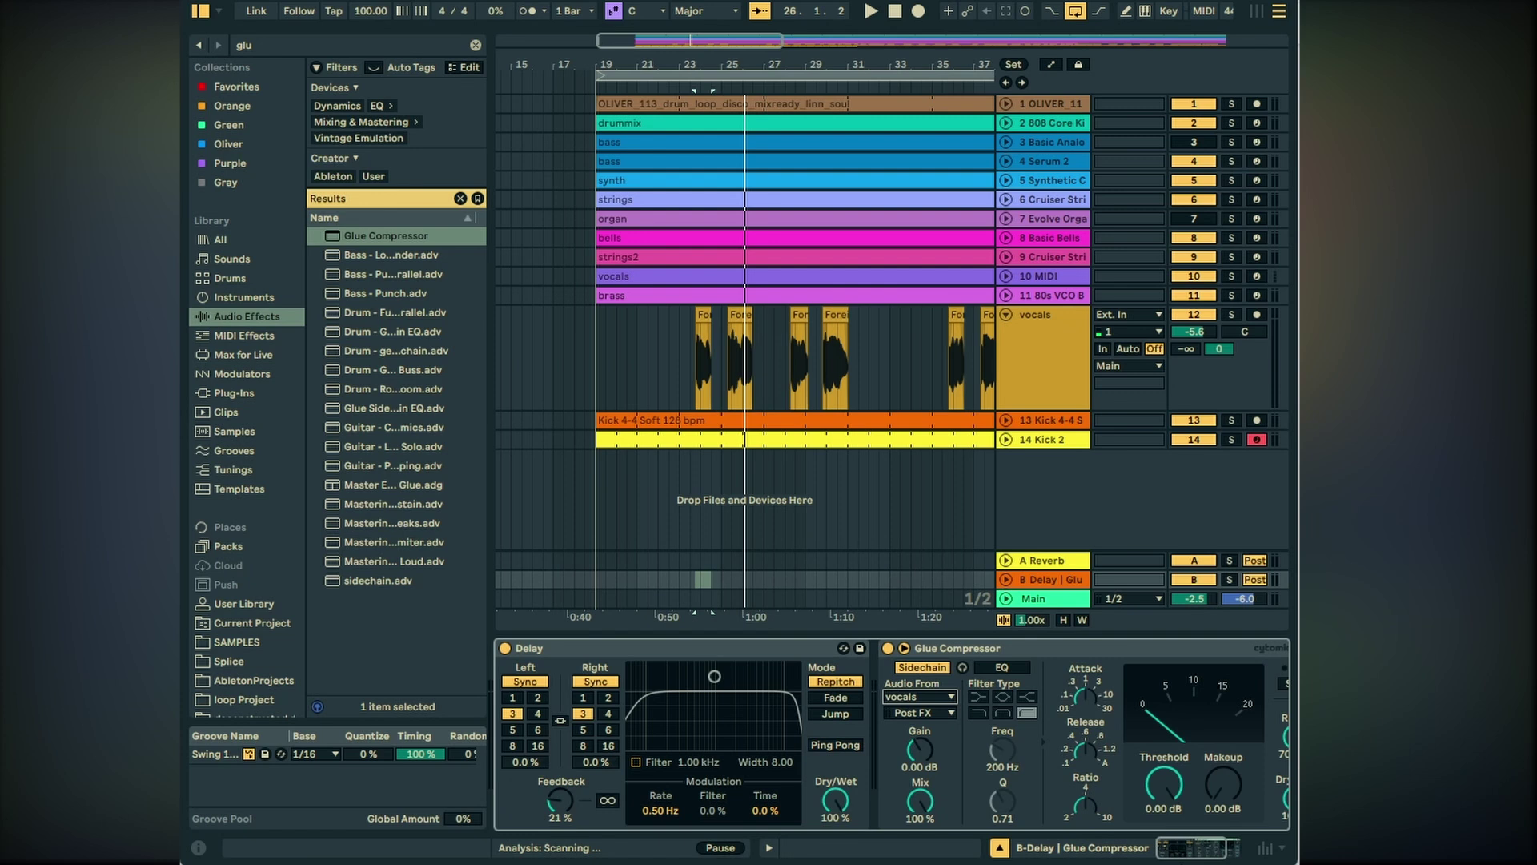
drag(1145, 767, 1143, 801)
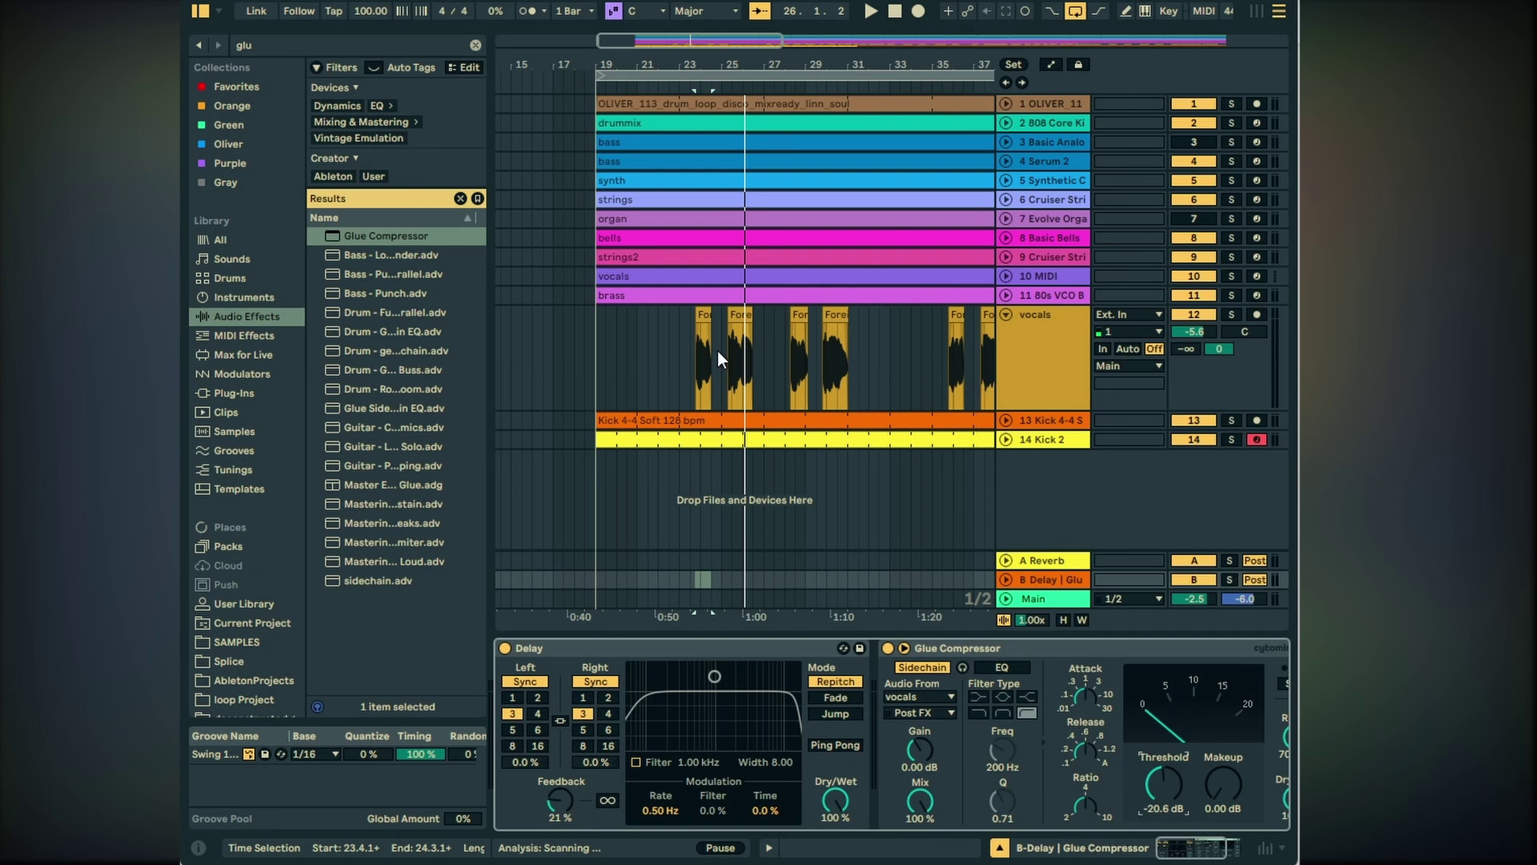
Audition the vocals while bringing the Delay return's Glue Compressor threshold down to -25.7 dB.
click(702, 318)
key(space)
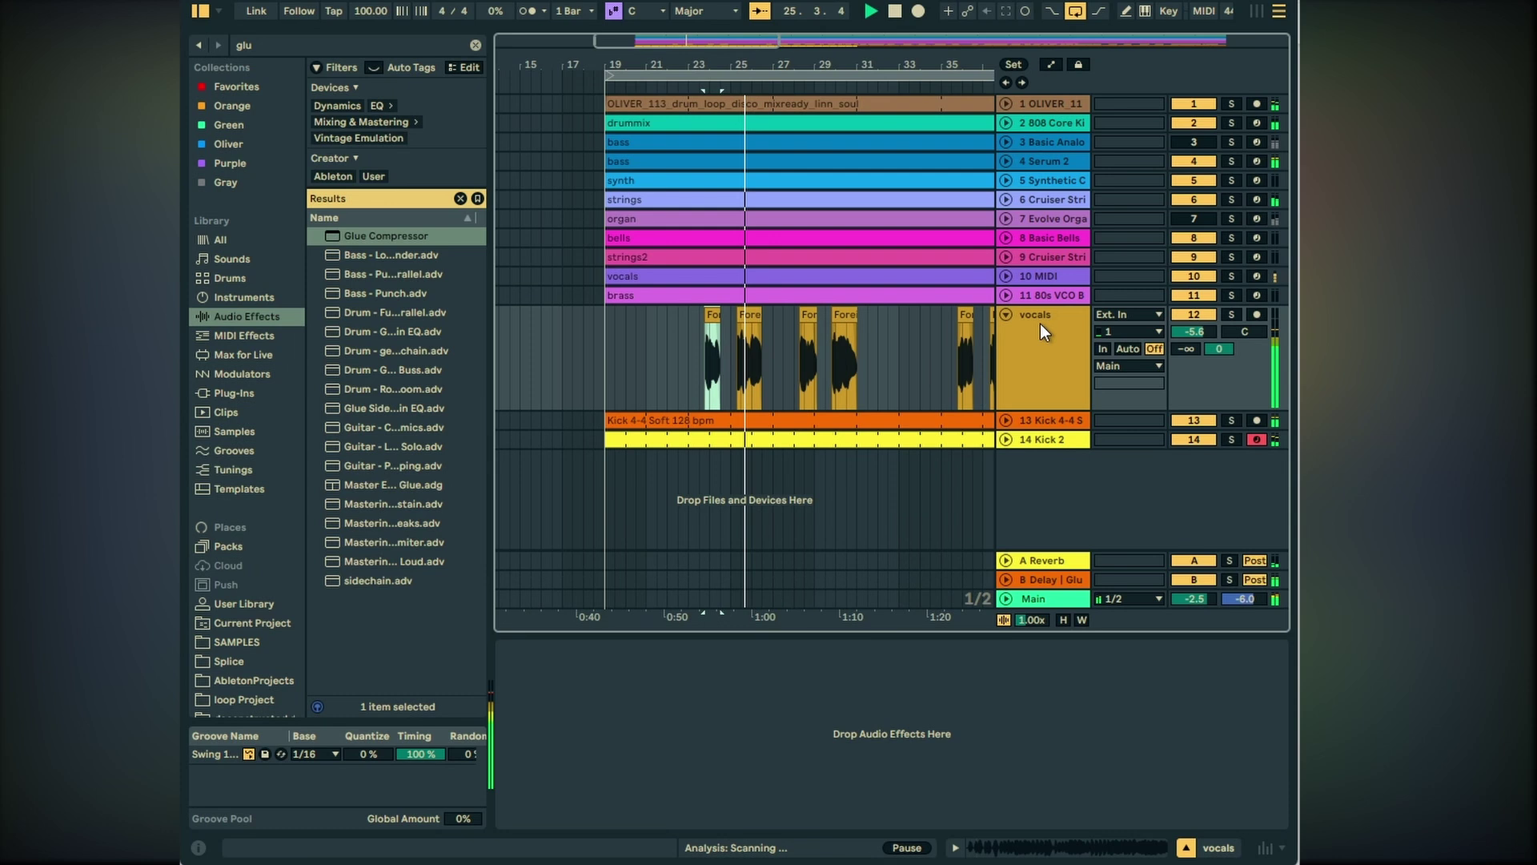
key(space)
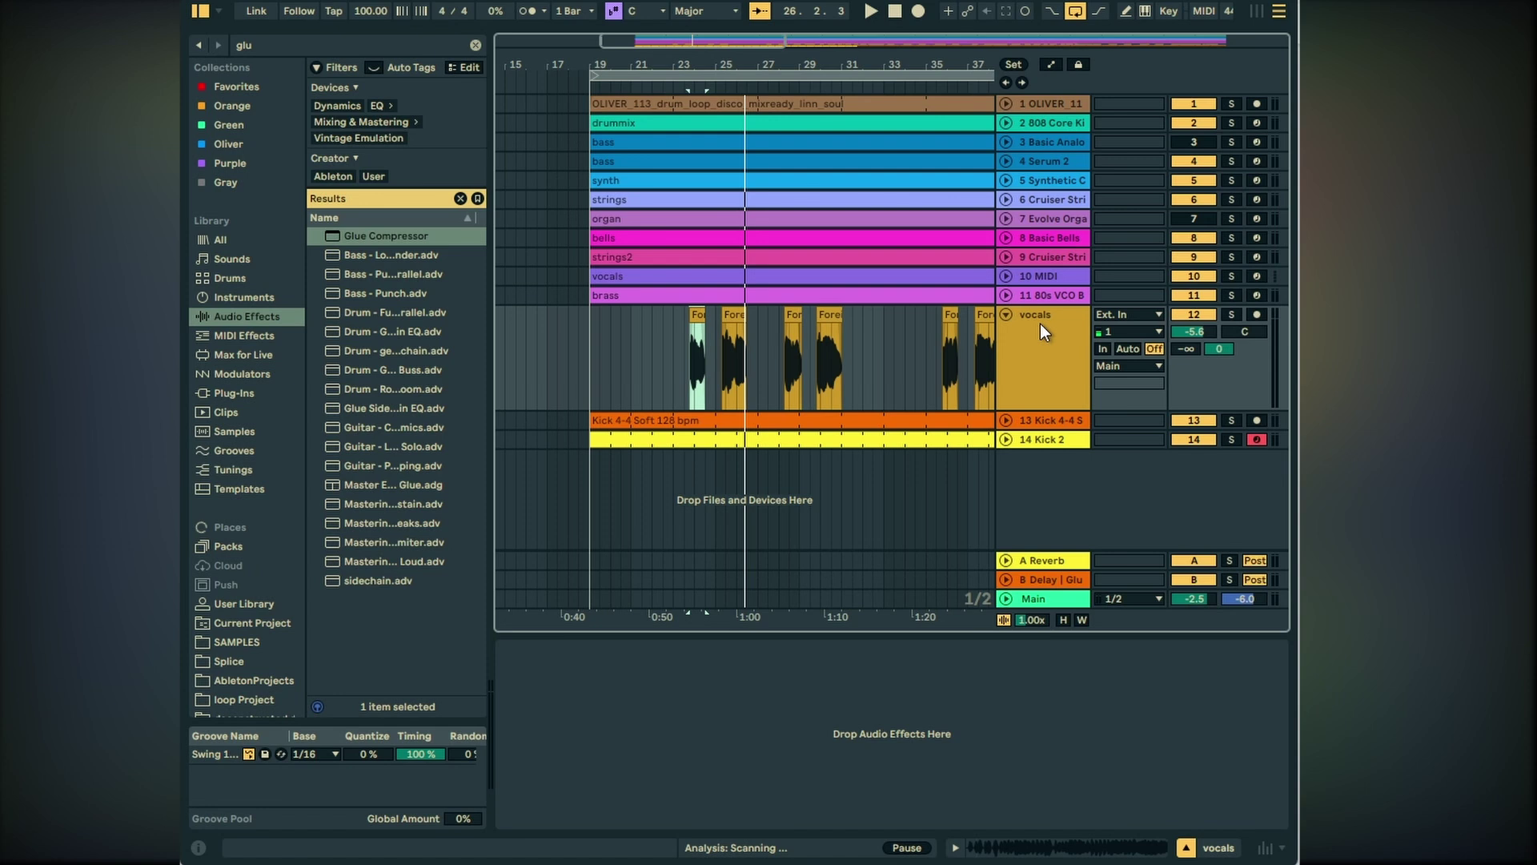
click(1040, 323)
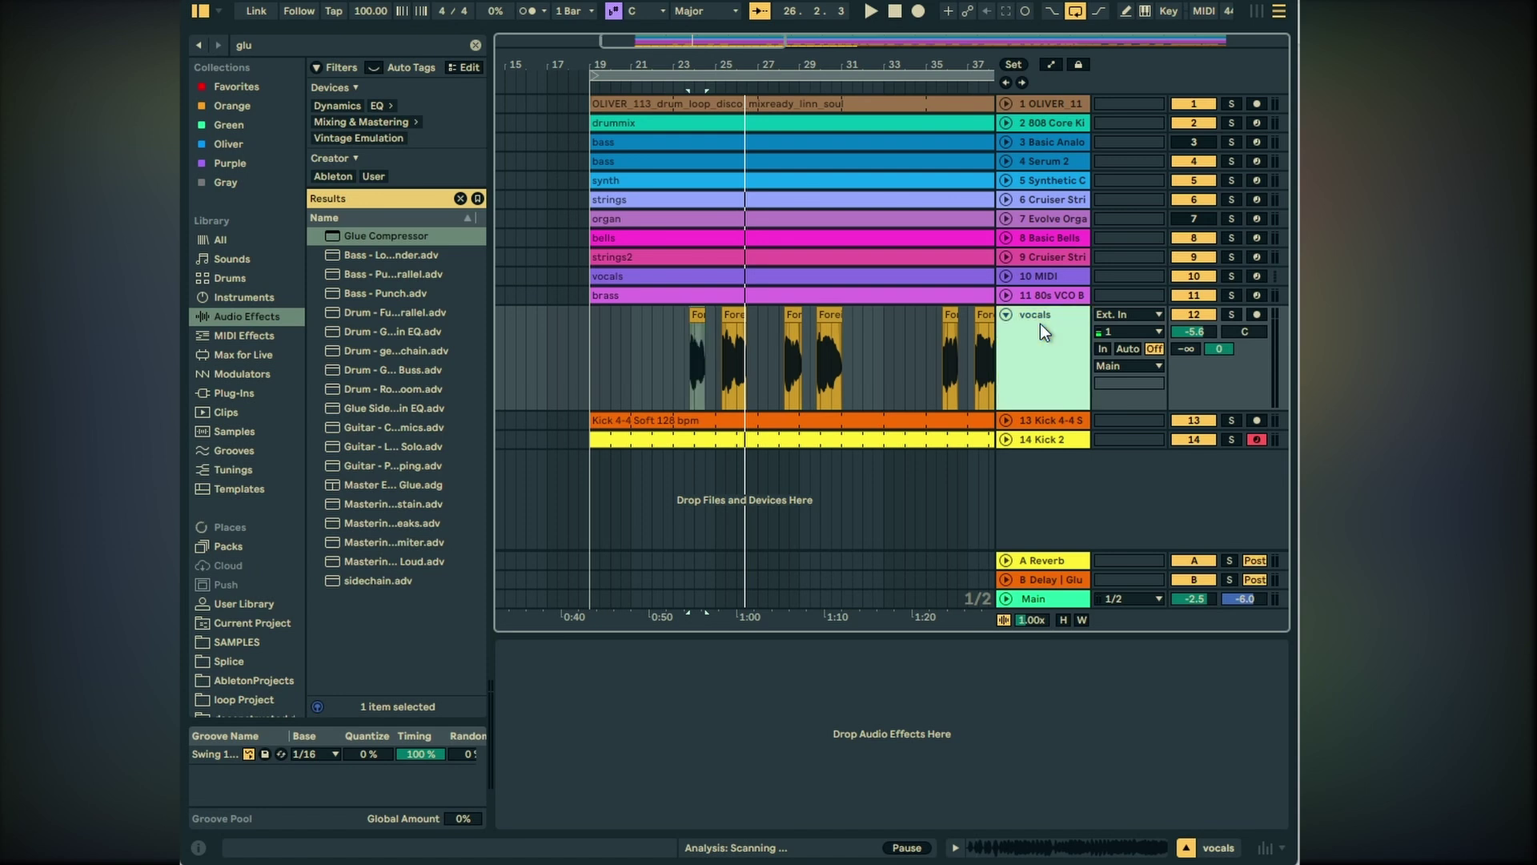
click(1067, 585)
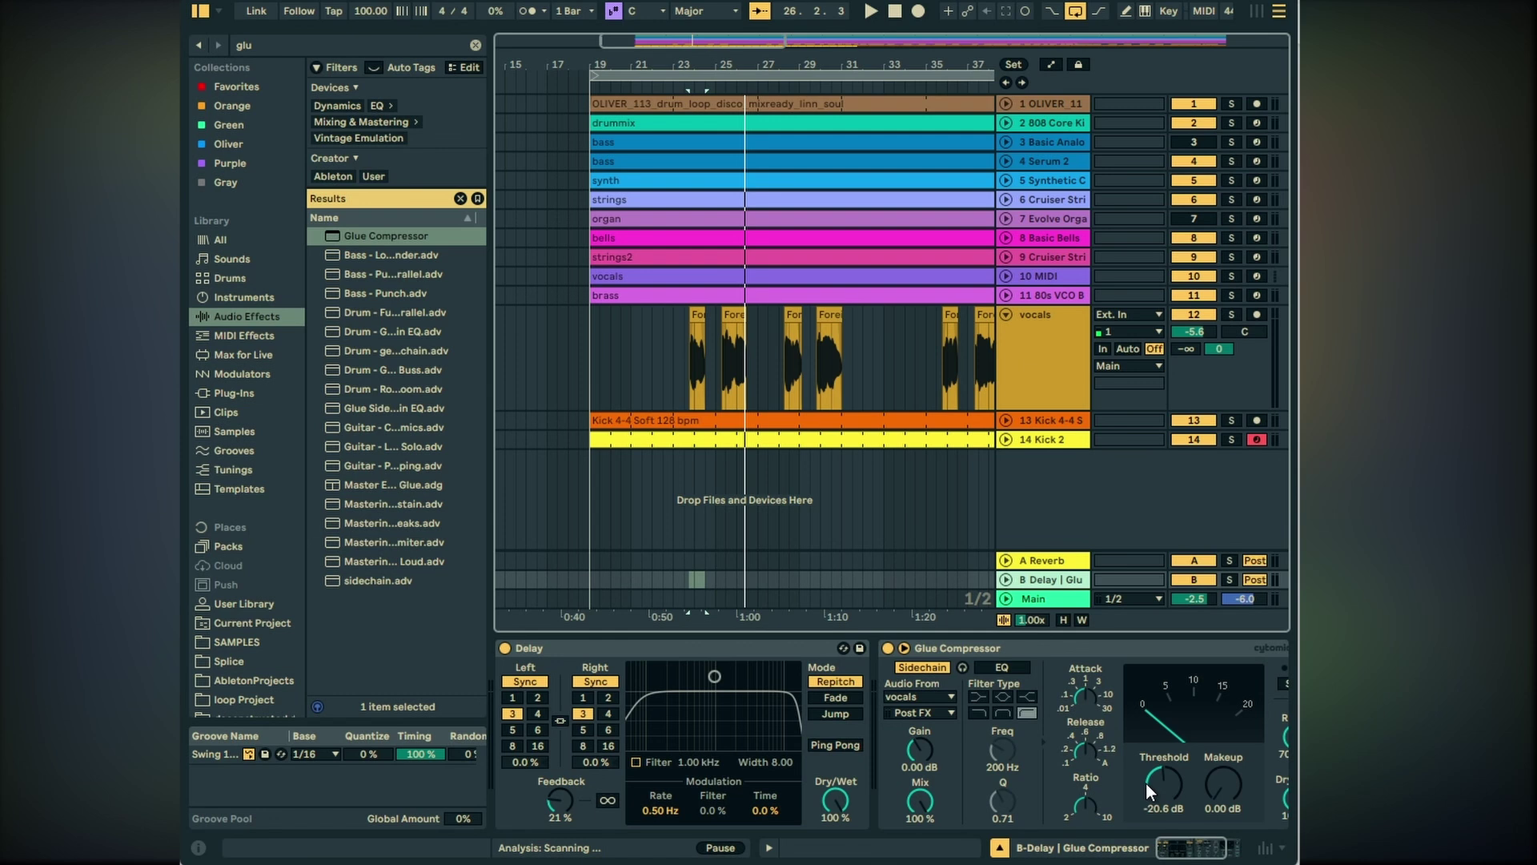
click(694, 315)
key(space)
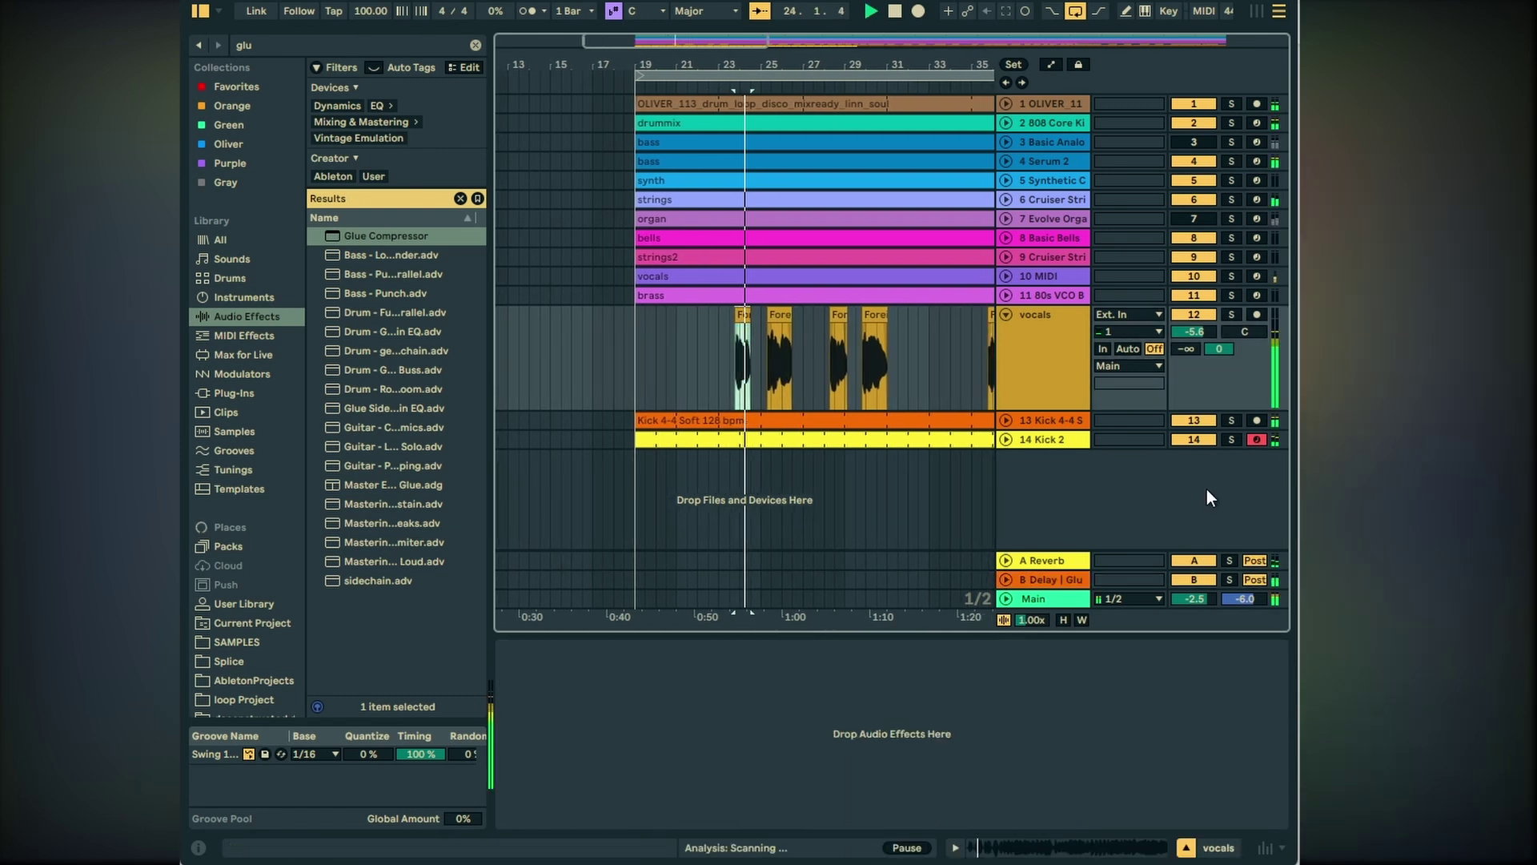
click(1073, 580)
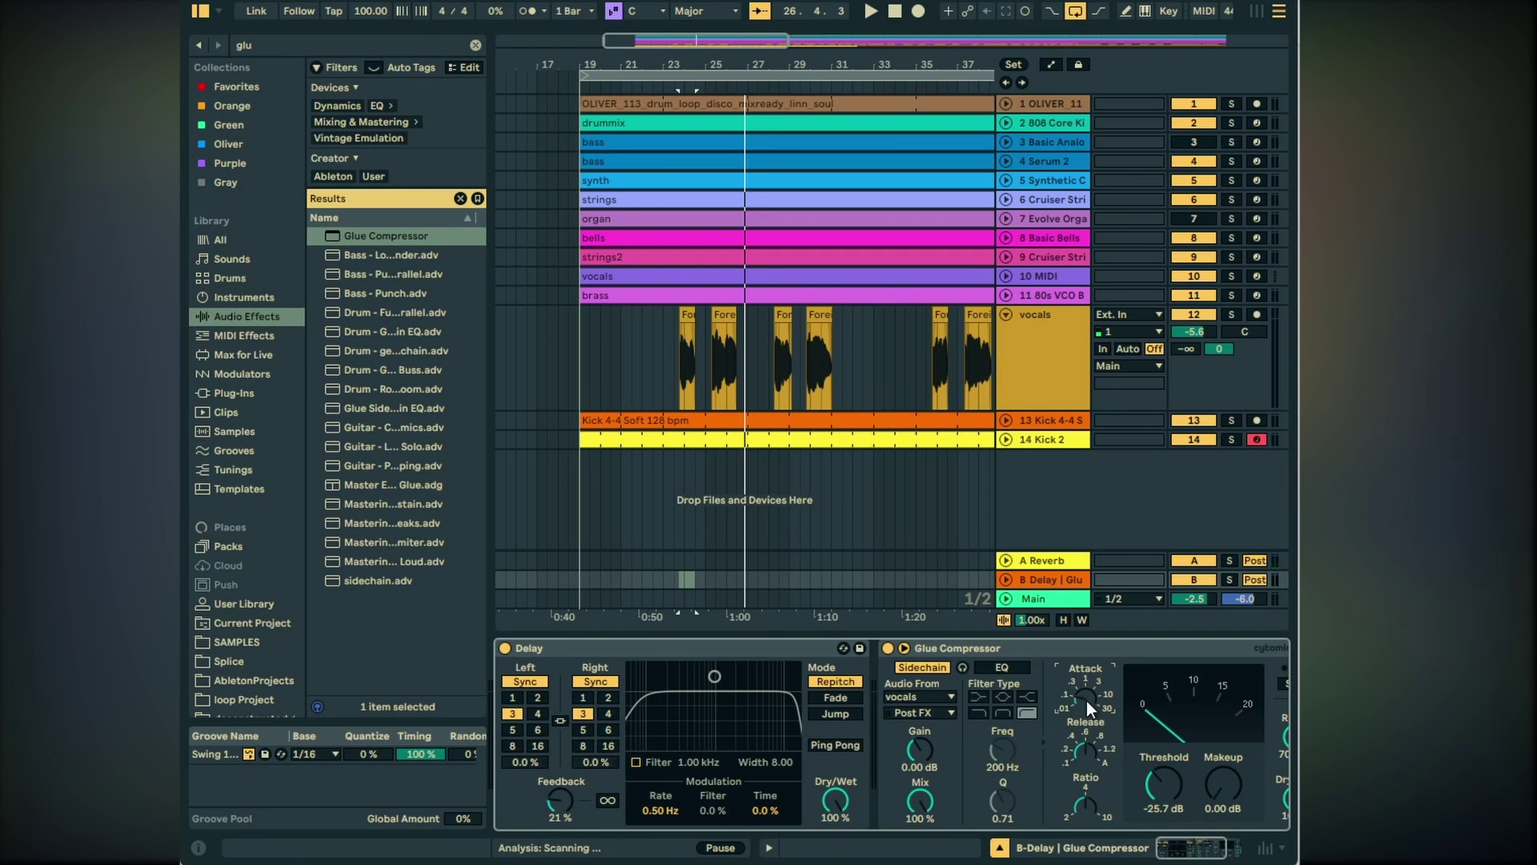
key(space)
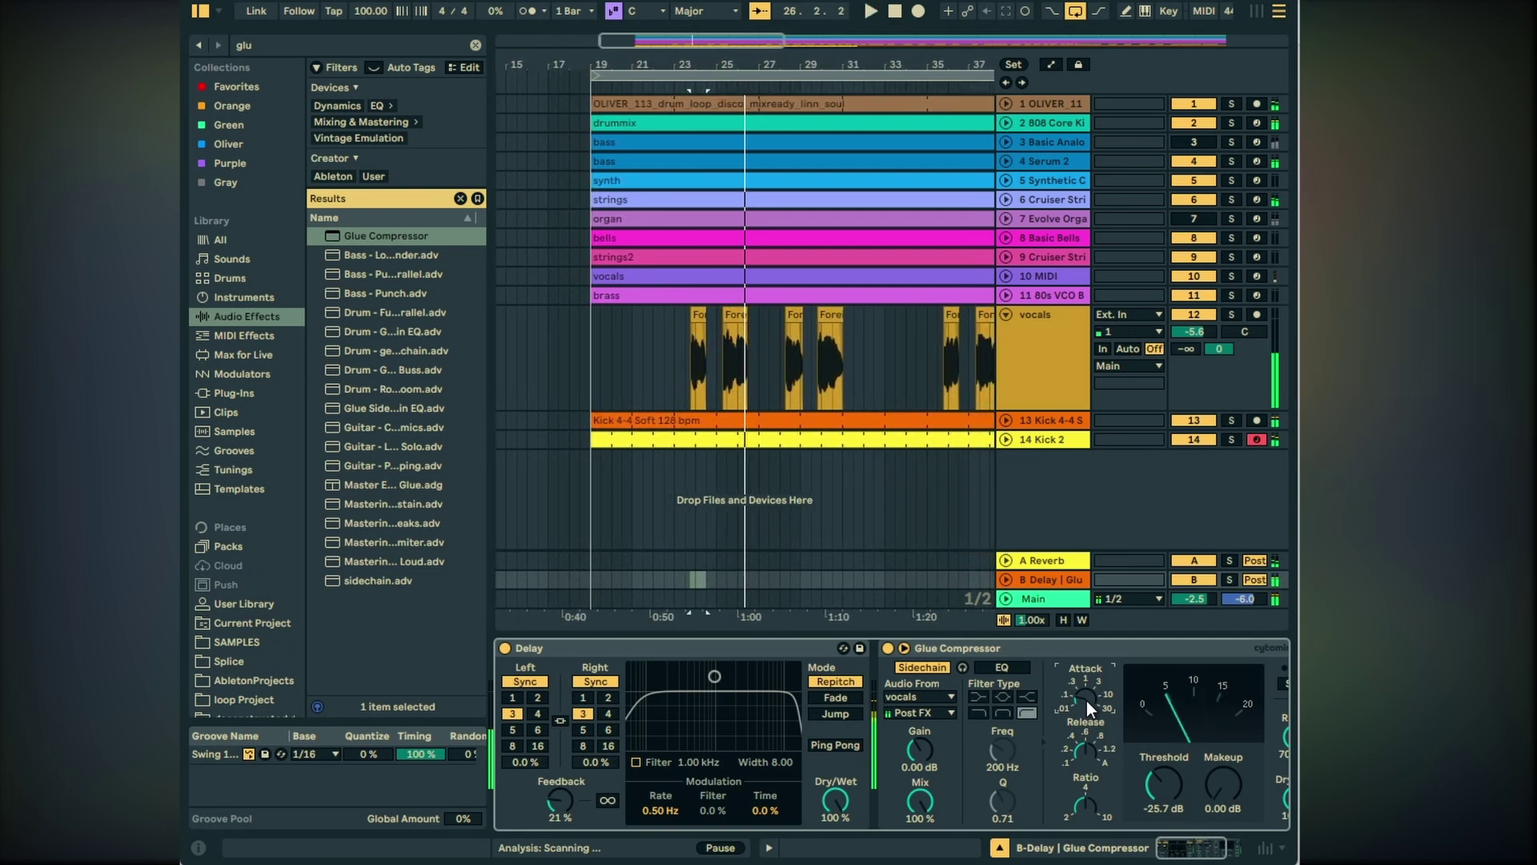
Send vocals to the A Reverb return (Lo Cut, 1.20 s decay, 55% dry/wet) and play.
click(1187, 349)
click(1057, 562)
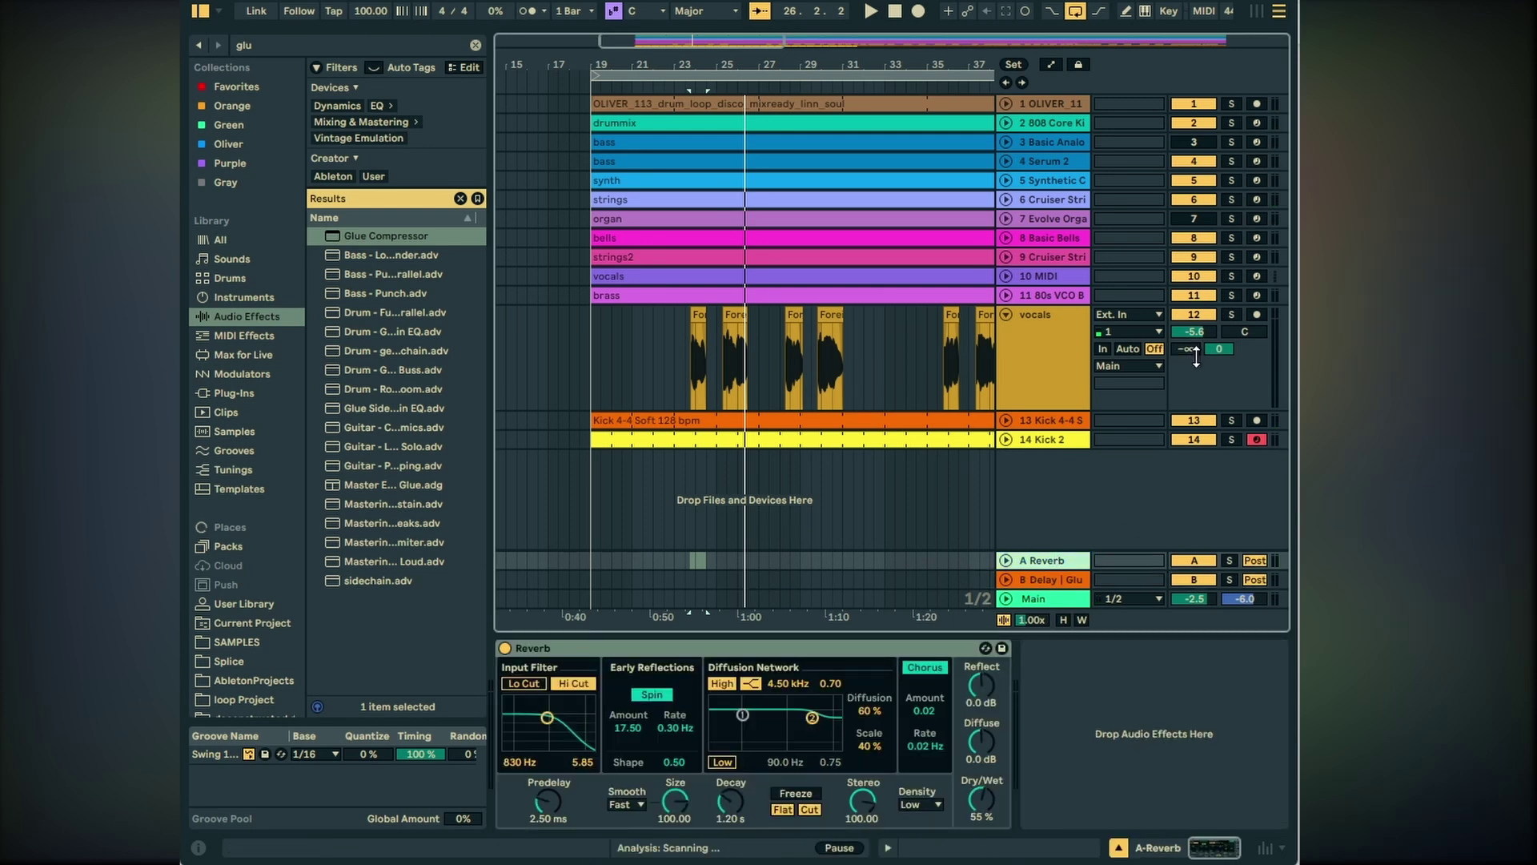
drag(1196, 357, 1197, 321)
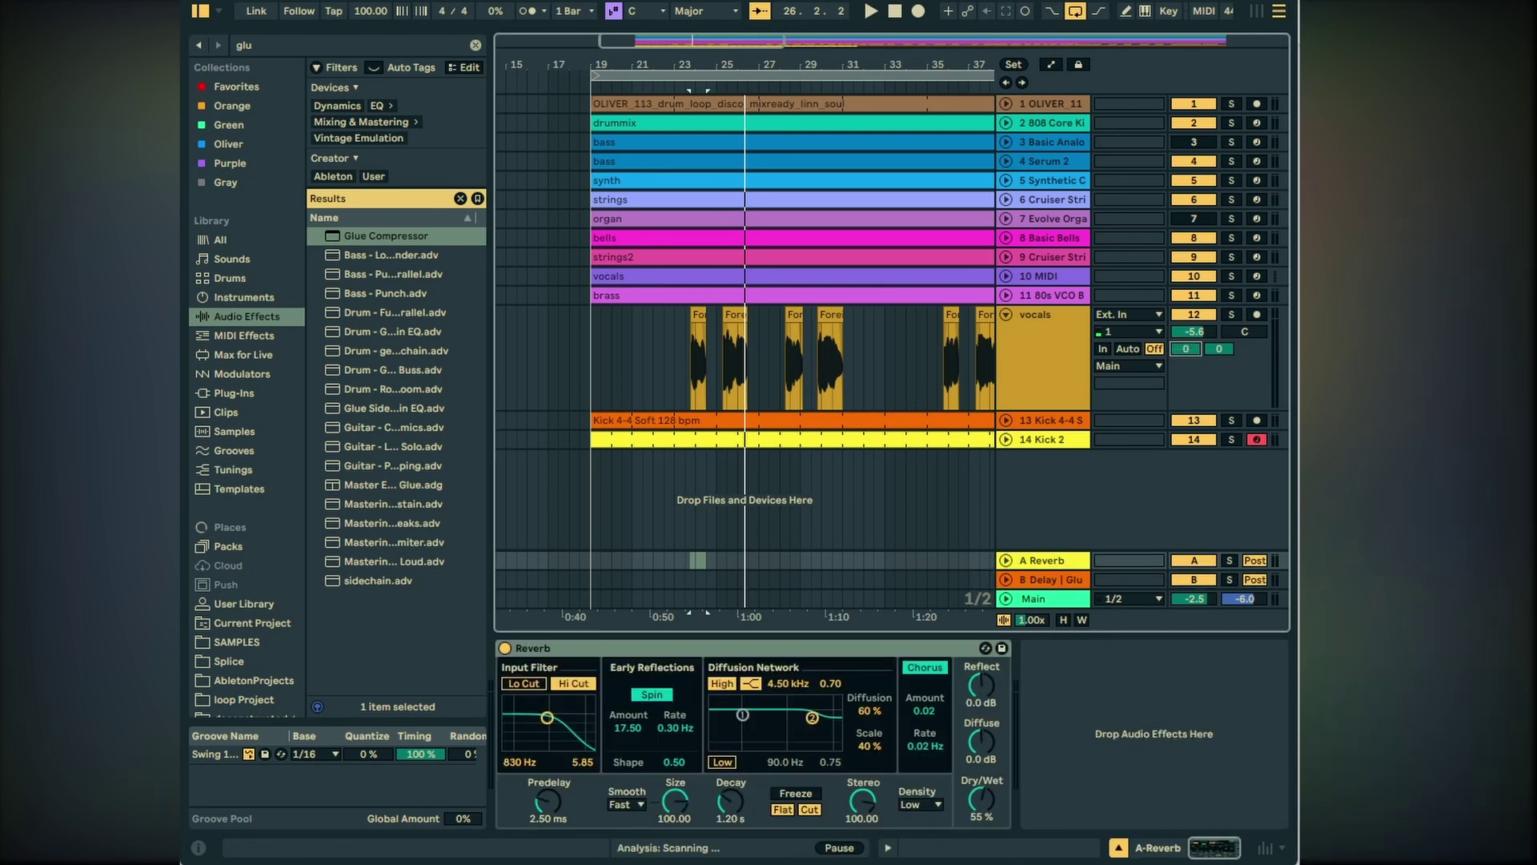
key(space)
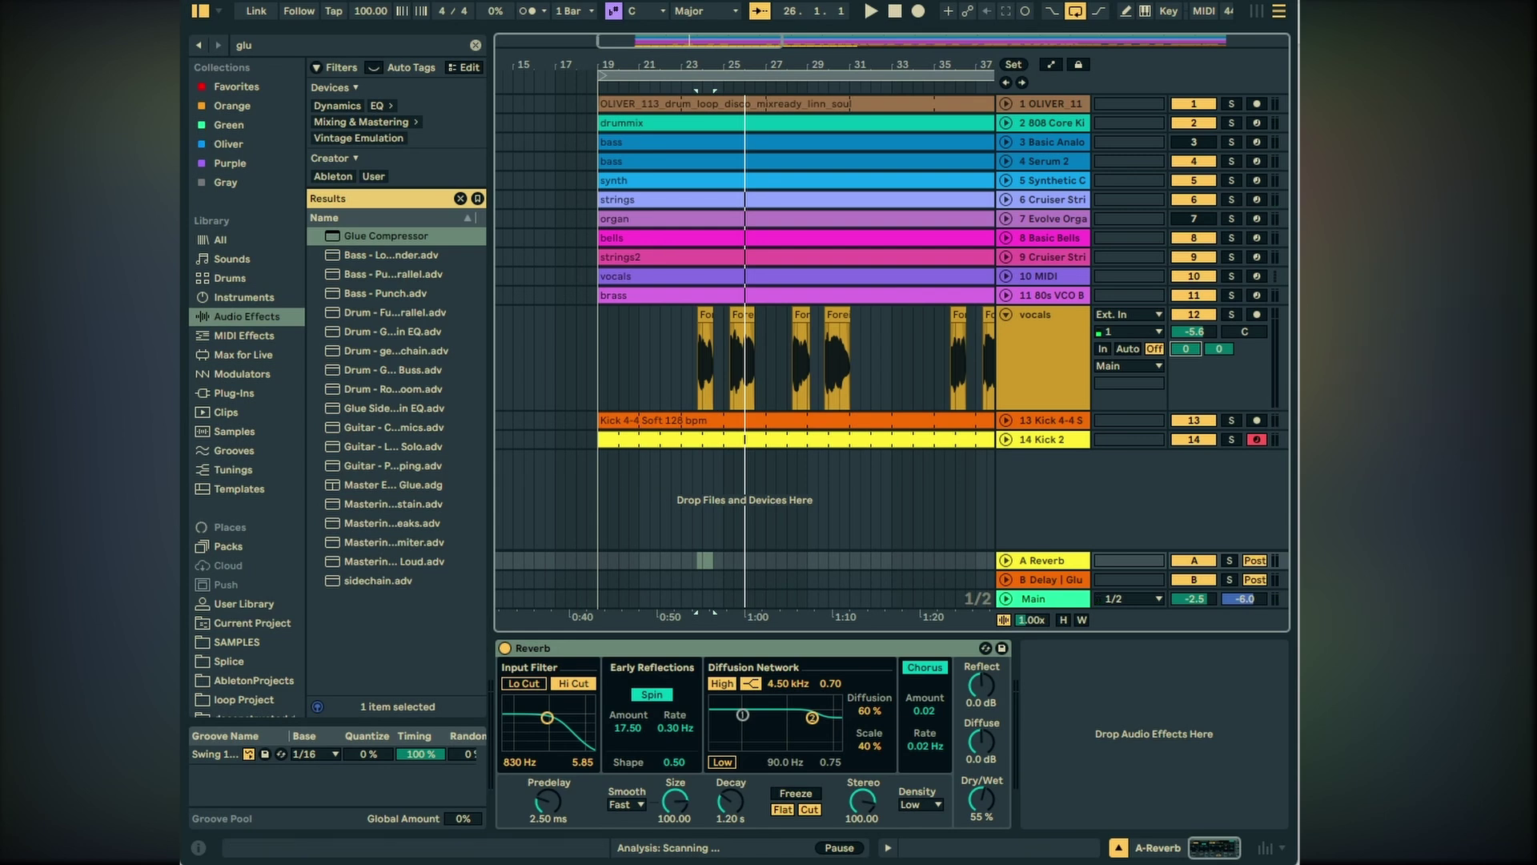
click(1056, 581)
Copy the vocal-sidechained Glue Compressor from B Delay and paste it after the A Reverb.
right_click(1005, 650)
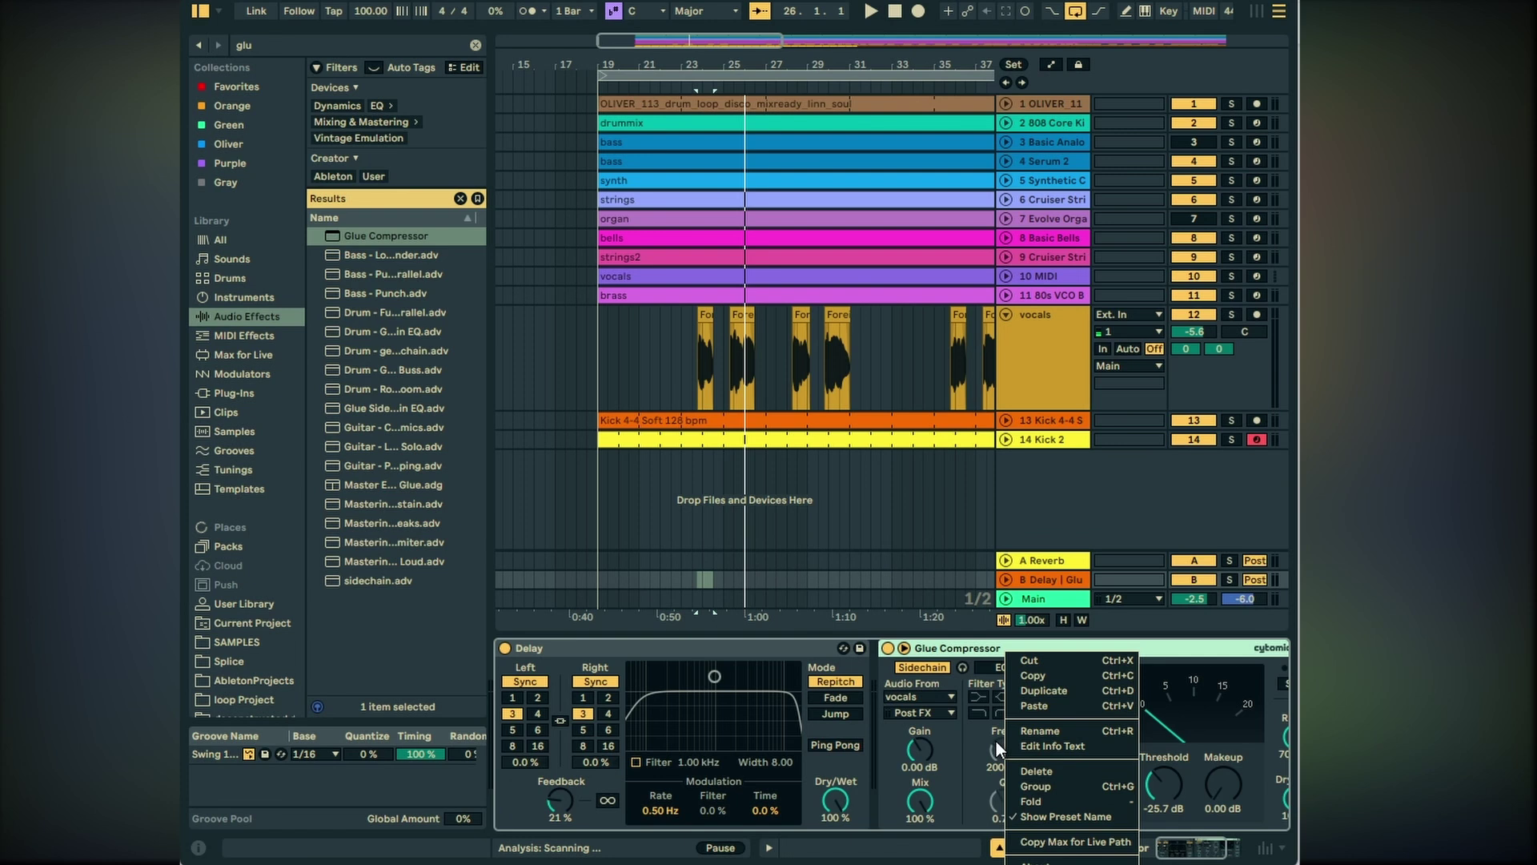
click(1033, 677)
click(1071, 562)
right_click(1107, 706)
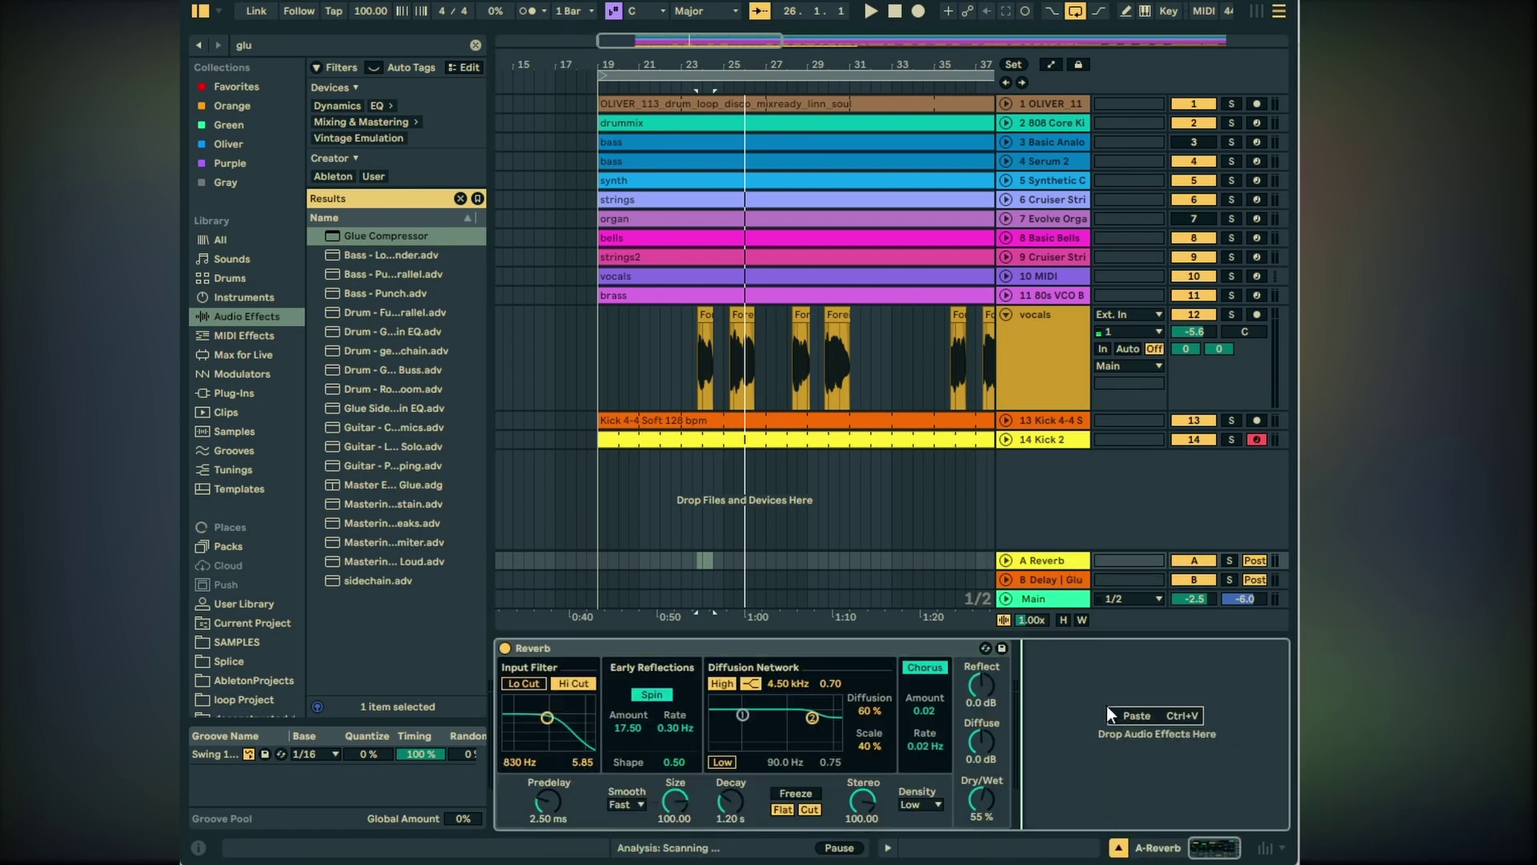
click(1140, 712)
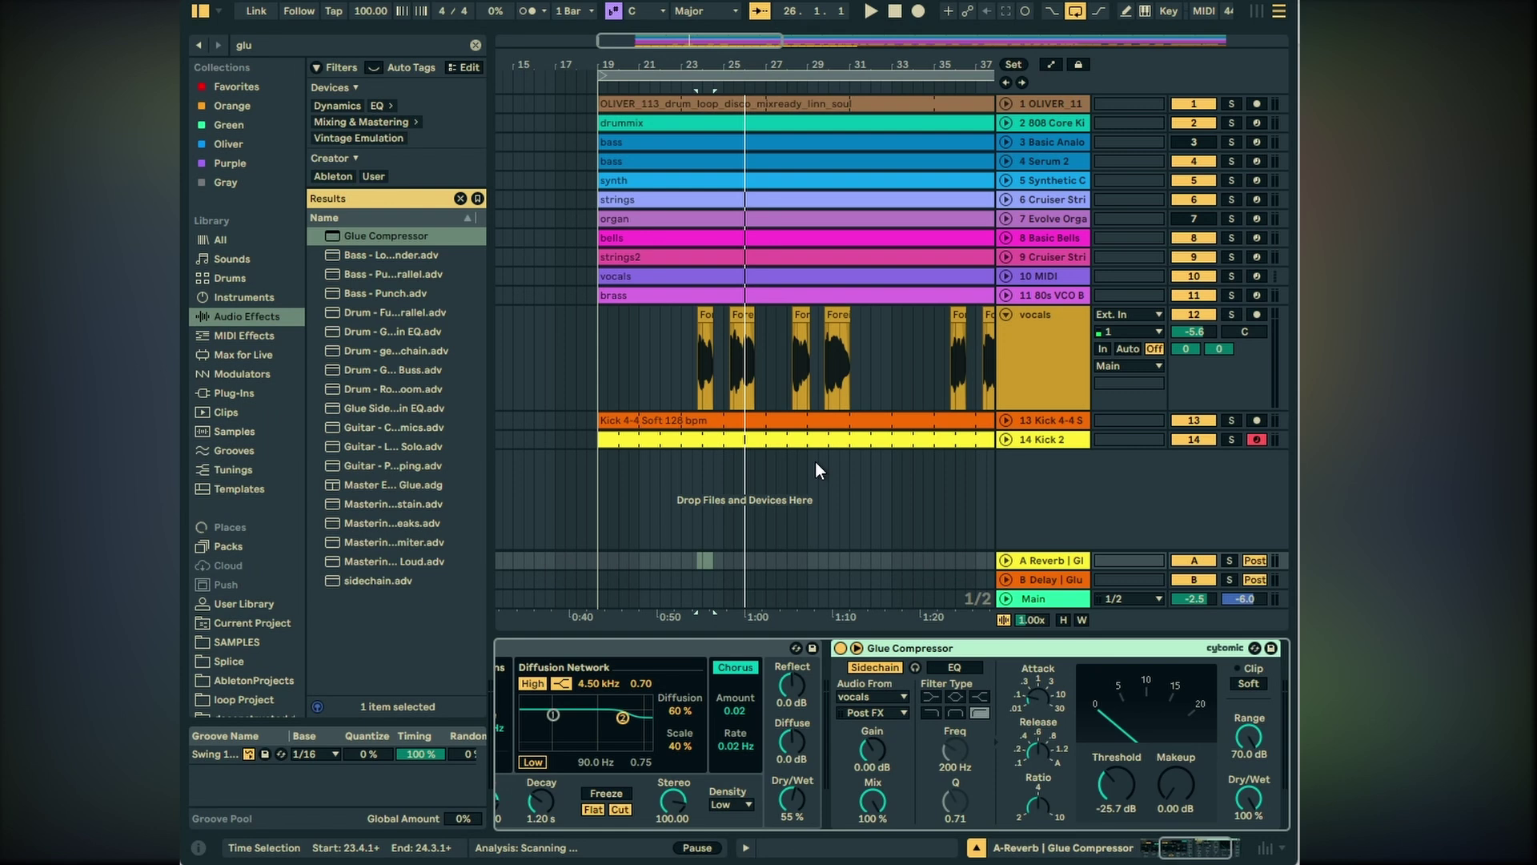
Play back to hear the ducked reverb and adjust a control on the reverb return.
key(space)
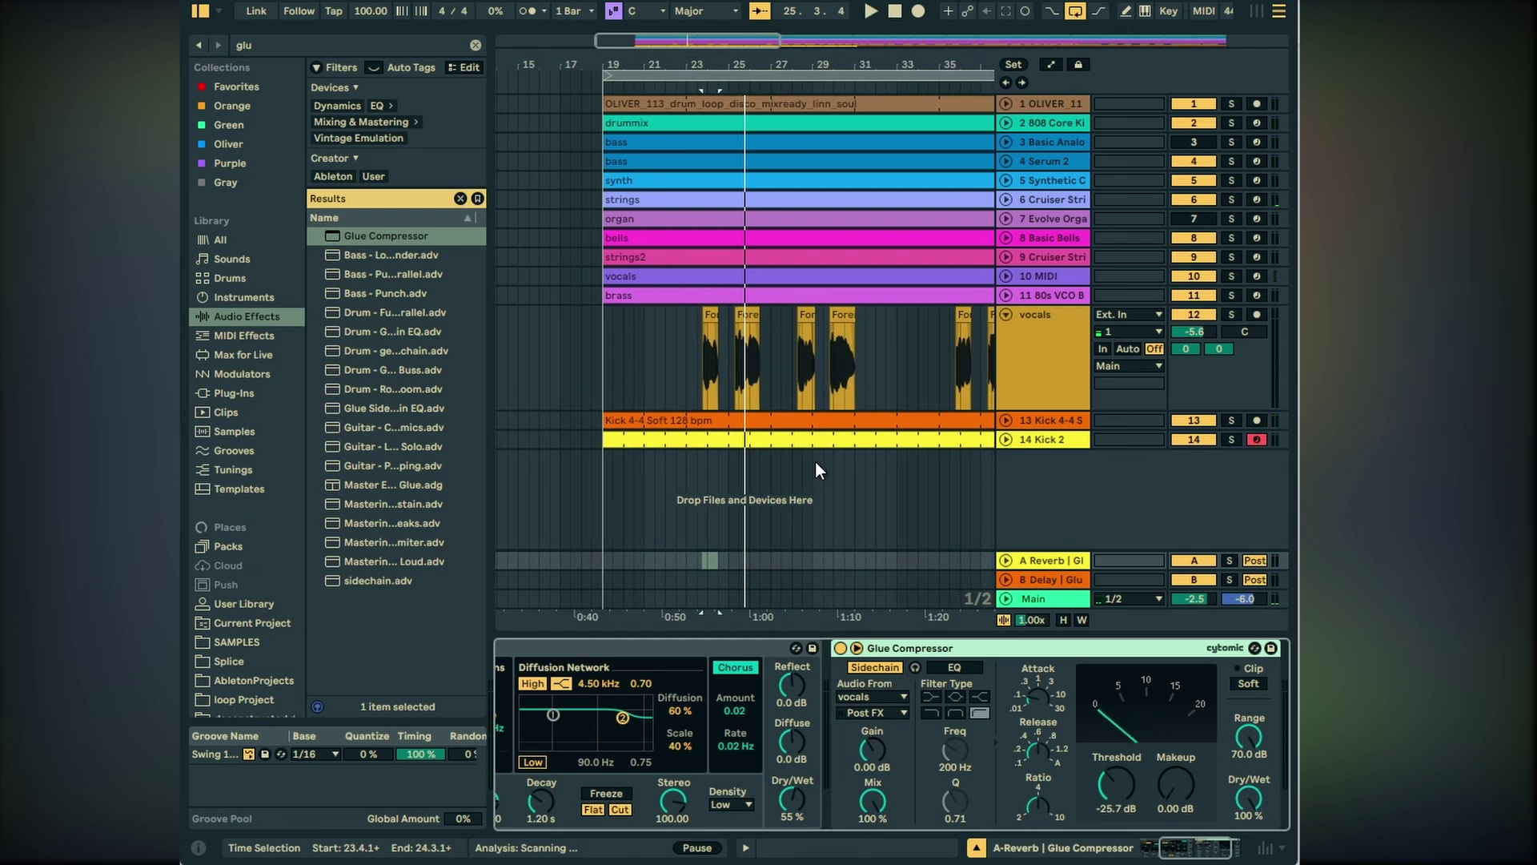
click(1044, 560)
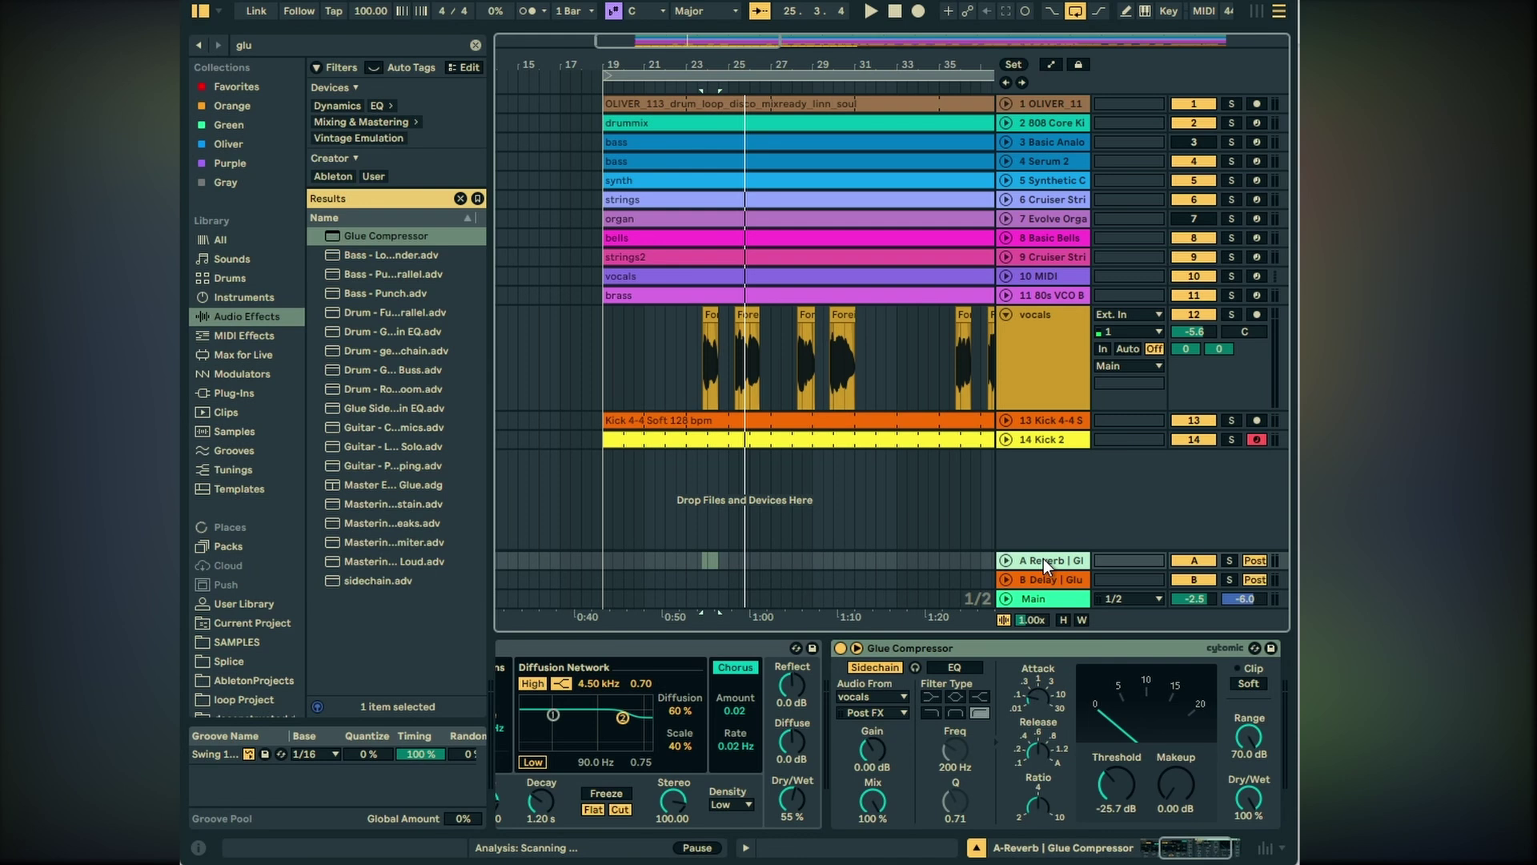
drag(1189, 847, 1141, 853)
Replace the Reverb with the Shimmery.adv preset before the Glue Compressor and audition from the vocals.
click(783, 655)
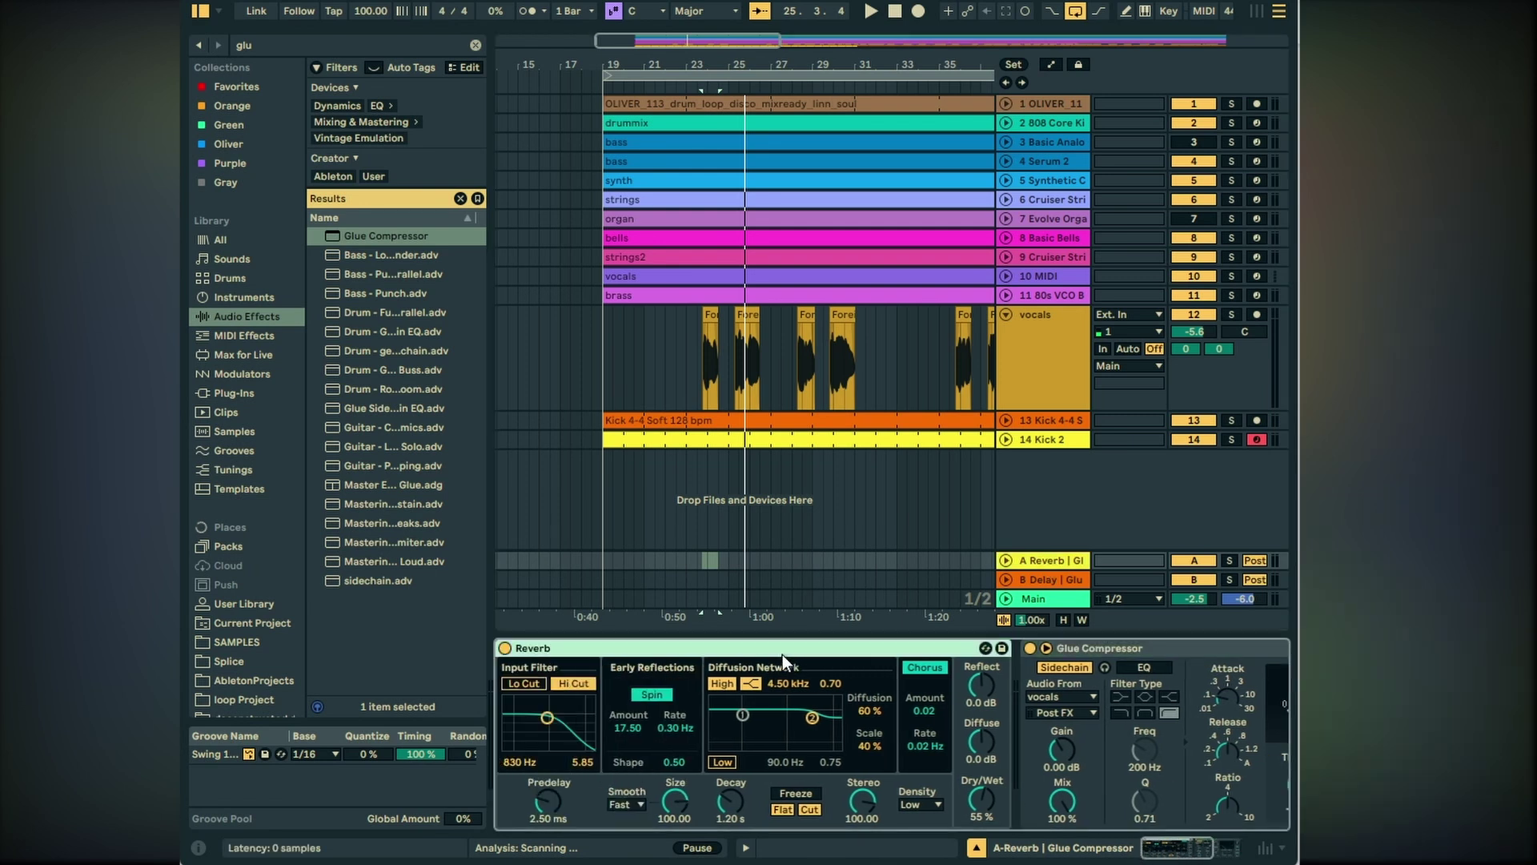
key(Delete)
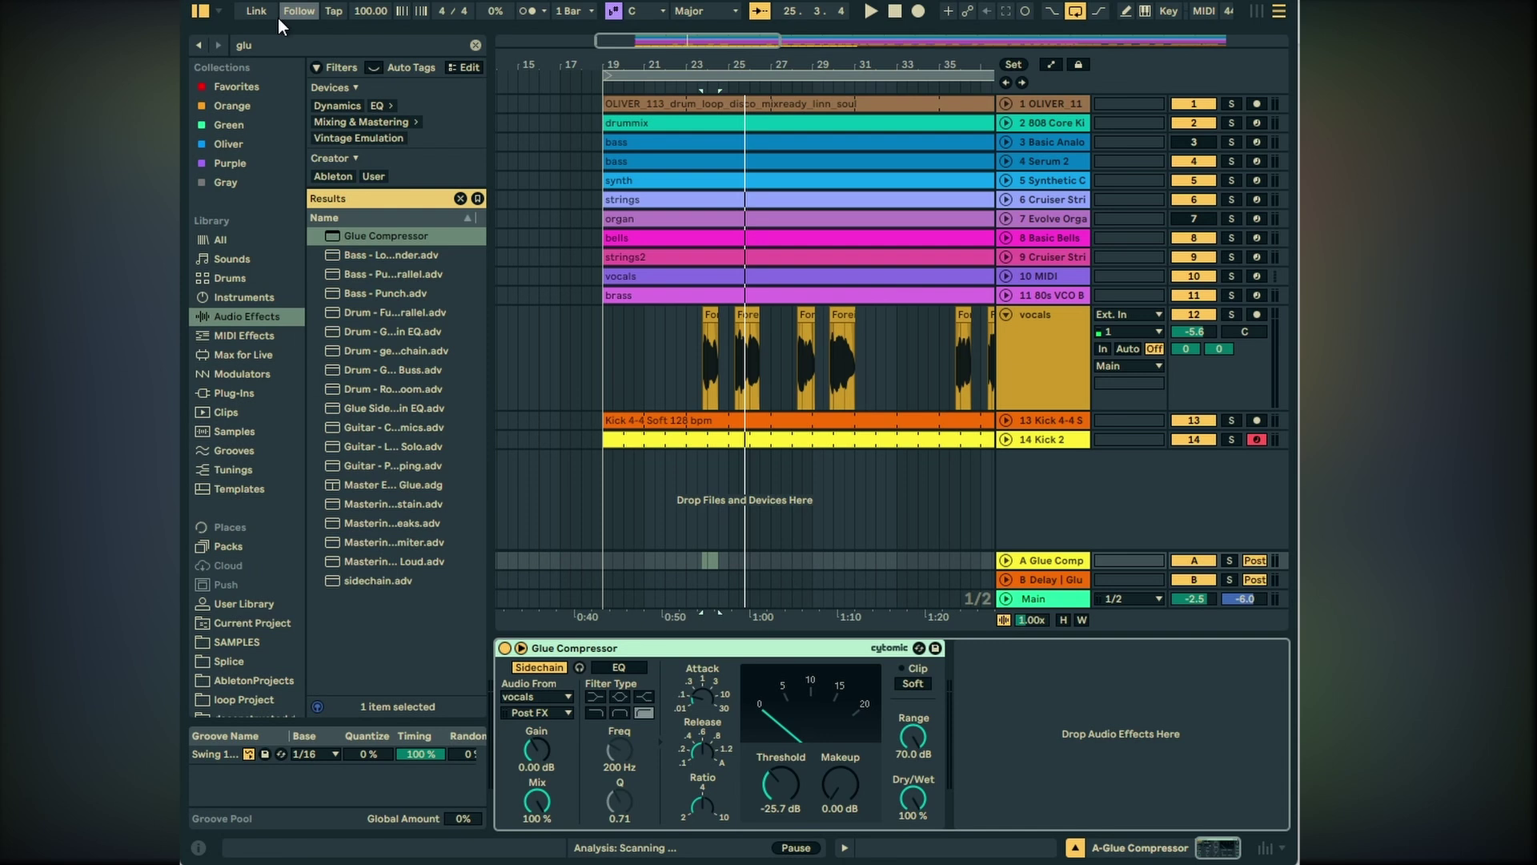
click(269, 45)
text(shimm)
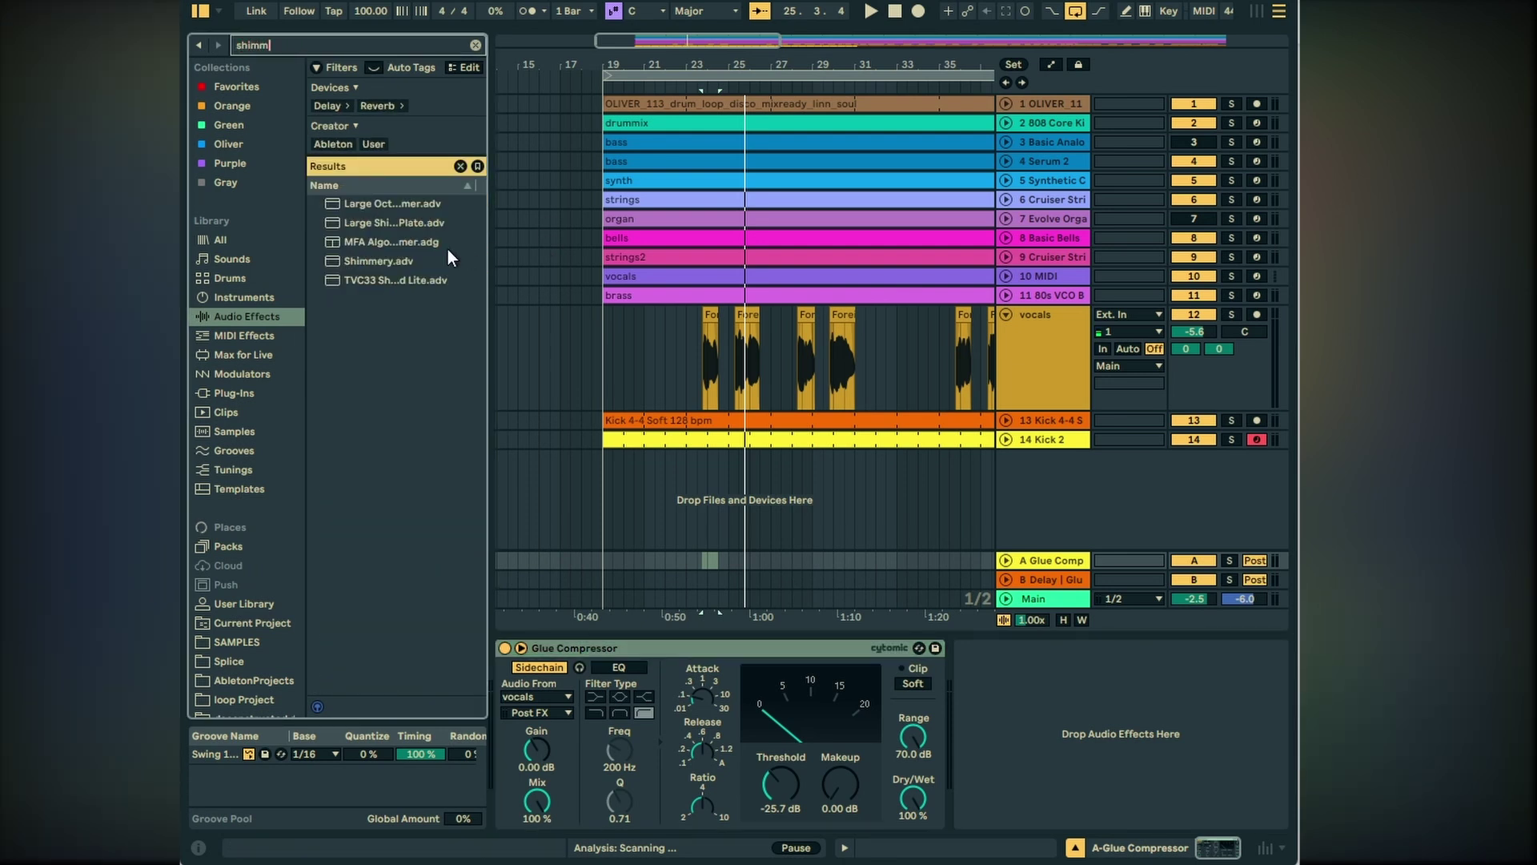
drag(375, 261, 589, 693)
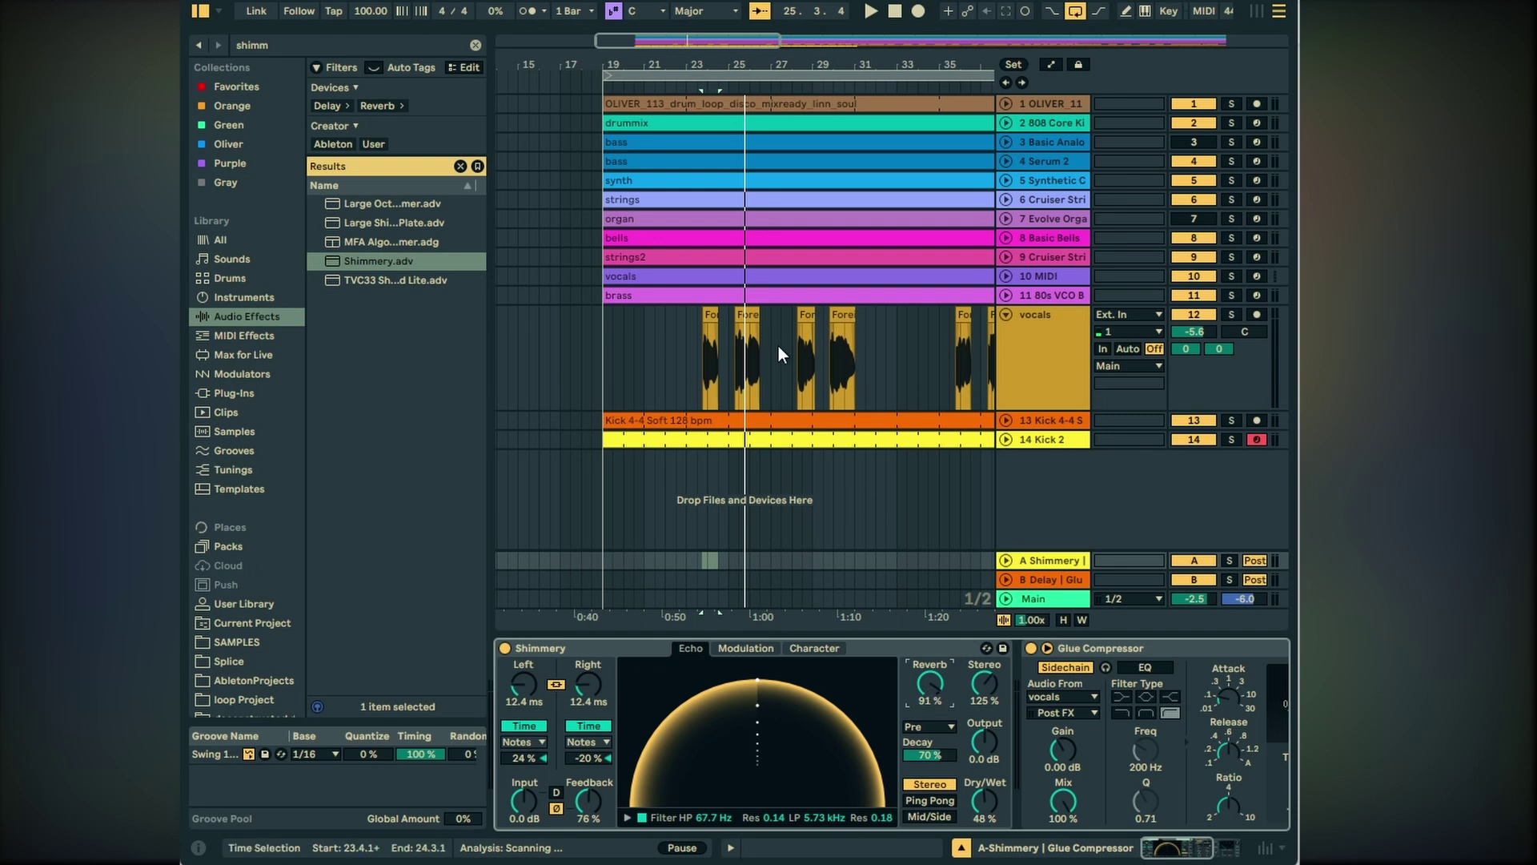
click(709, 313)
key(space)
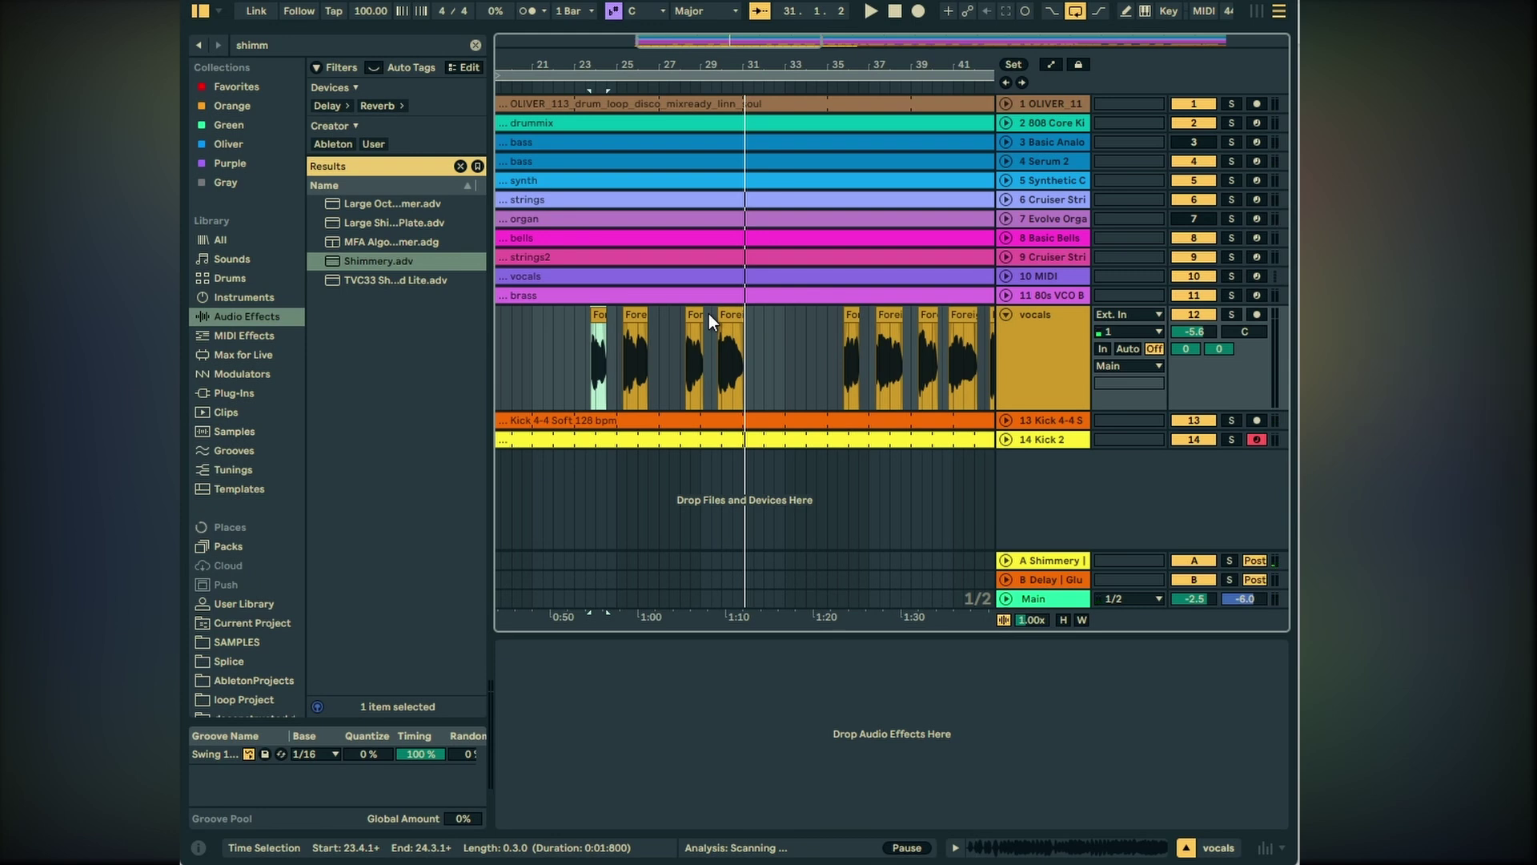
Add EQ Three after the Glue Compressor and cut its low band to -20.6 dB.
click(1065, 559)
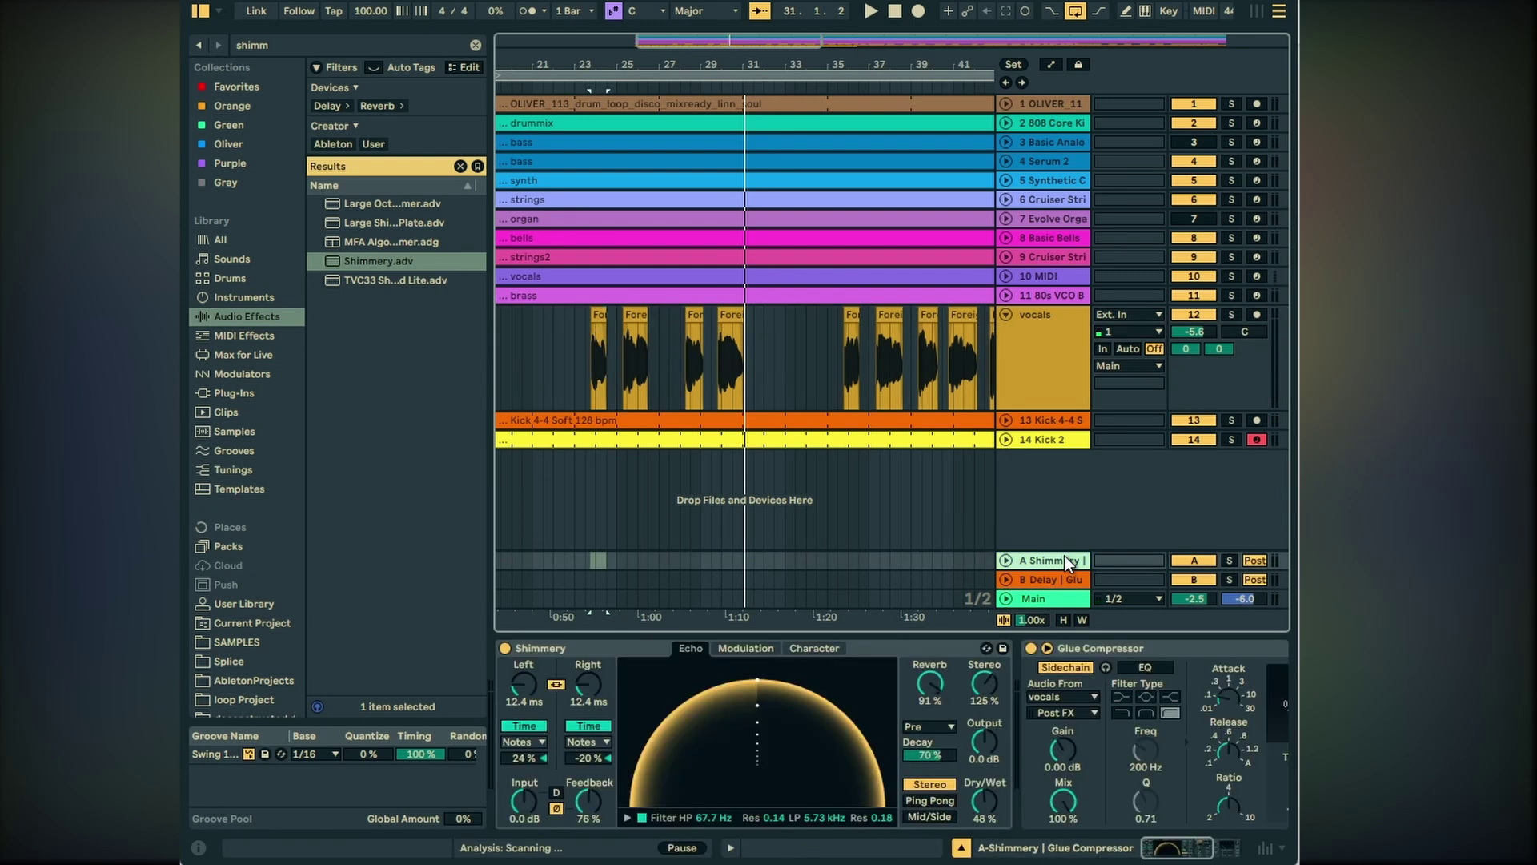
scroll(1174, 833, down, 5)
click(258, 44)
text(e)
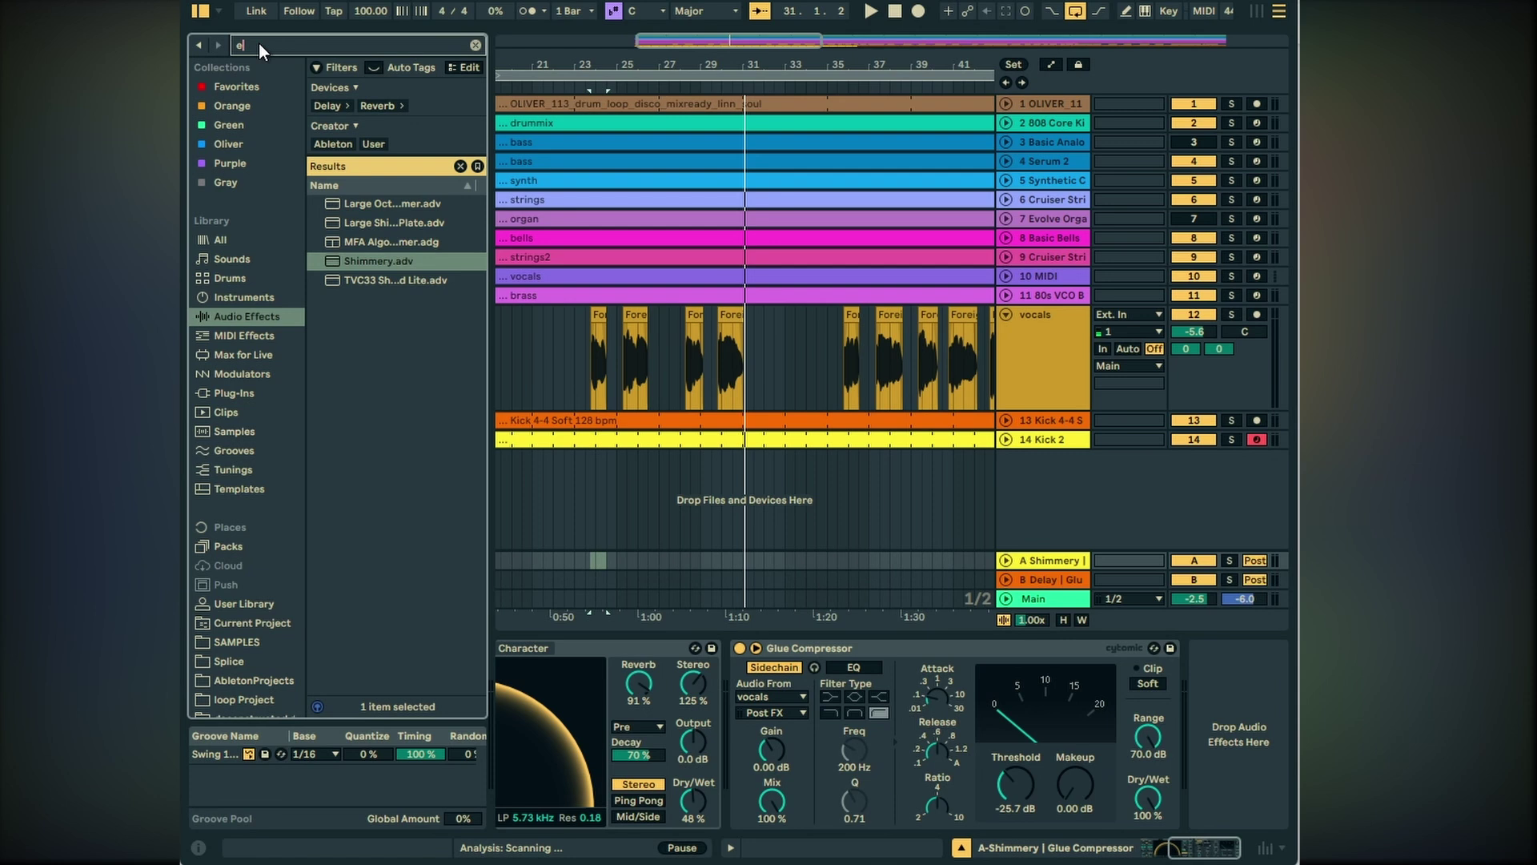
text(q)
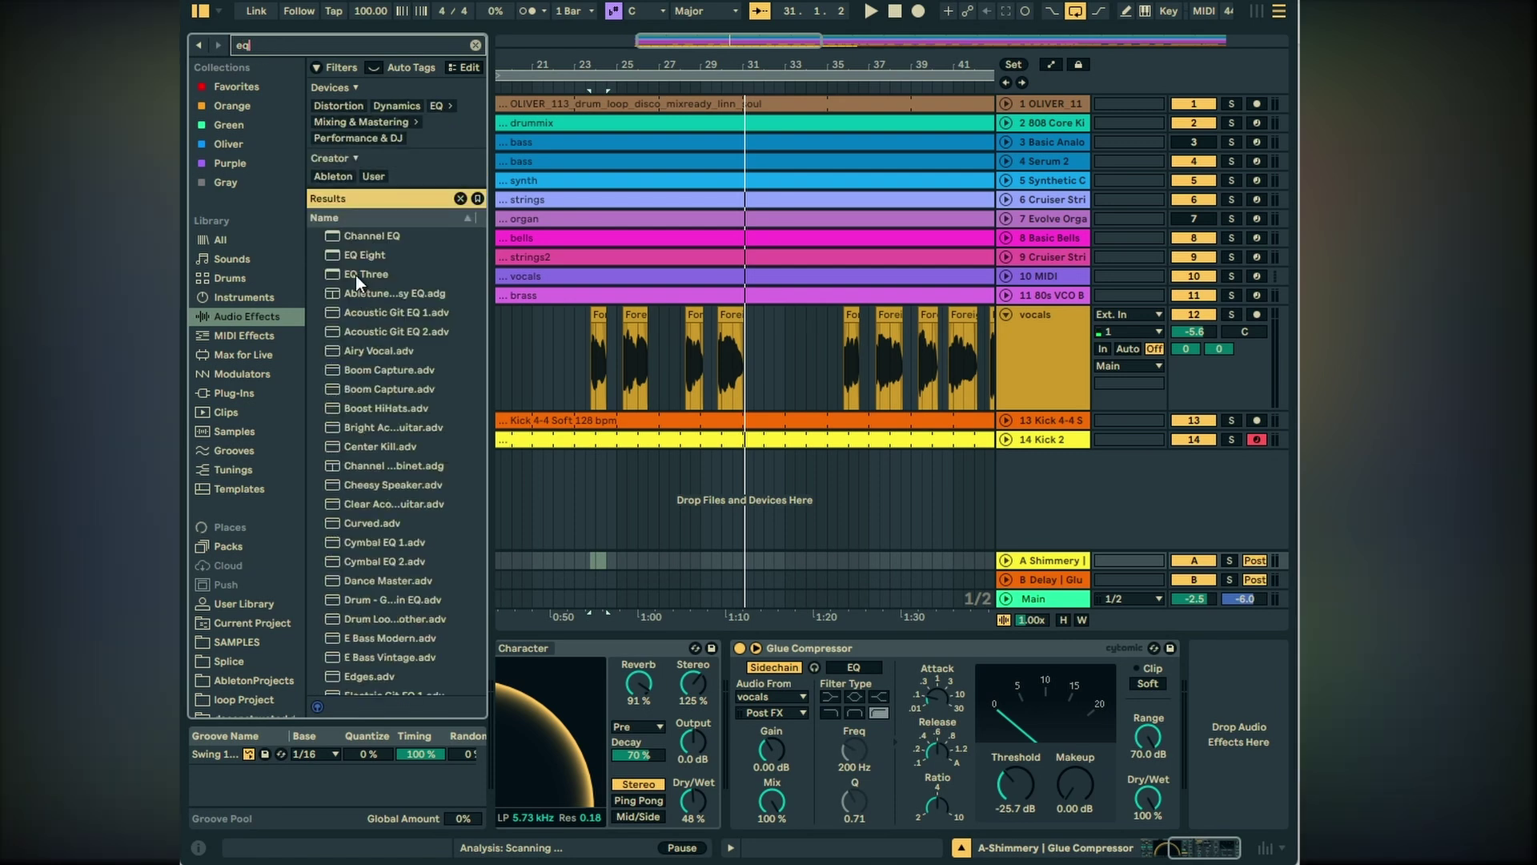
drag(358, 282, 1226, 672)
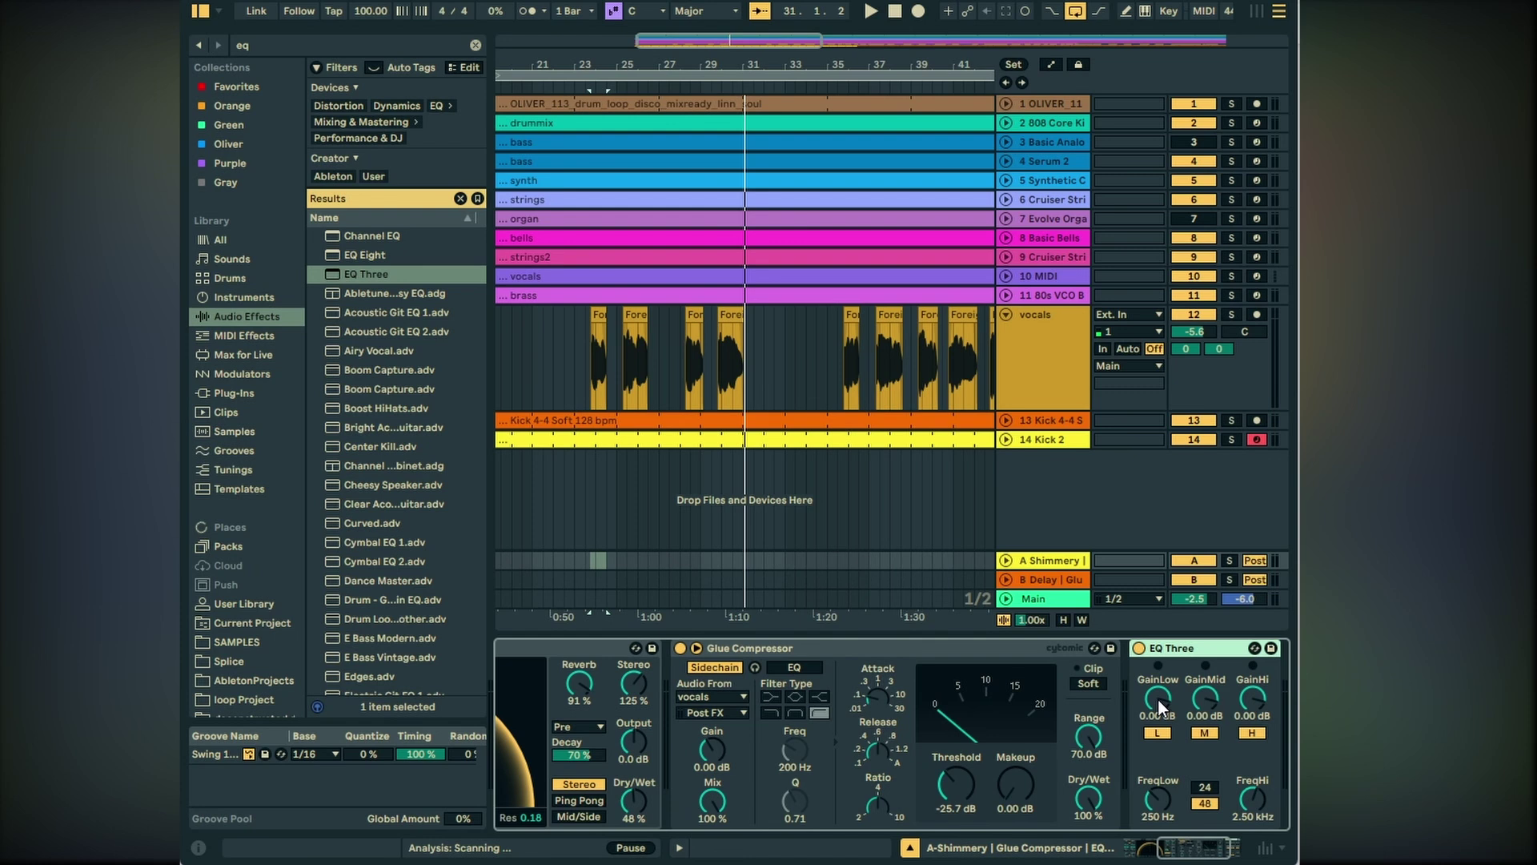
drag(1158, 698, 1158, 753)
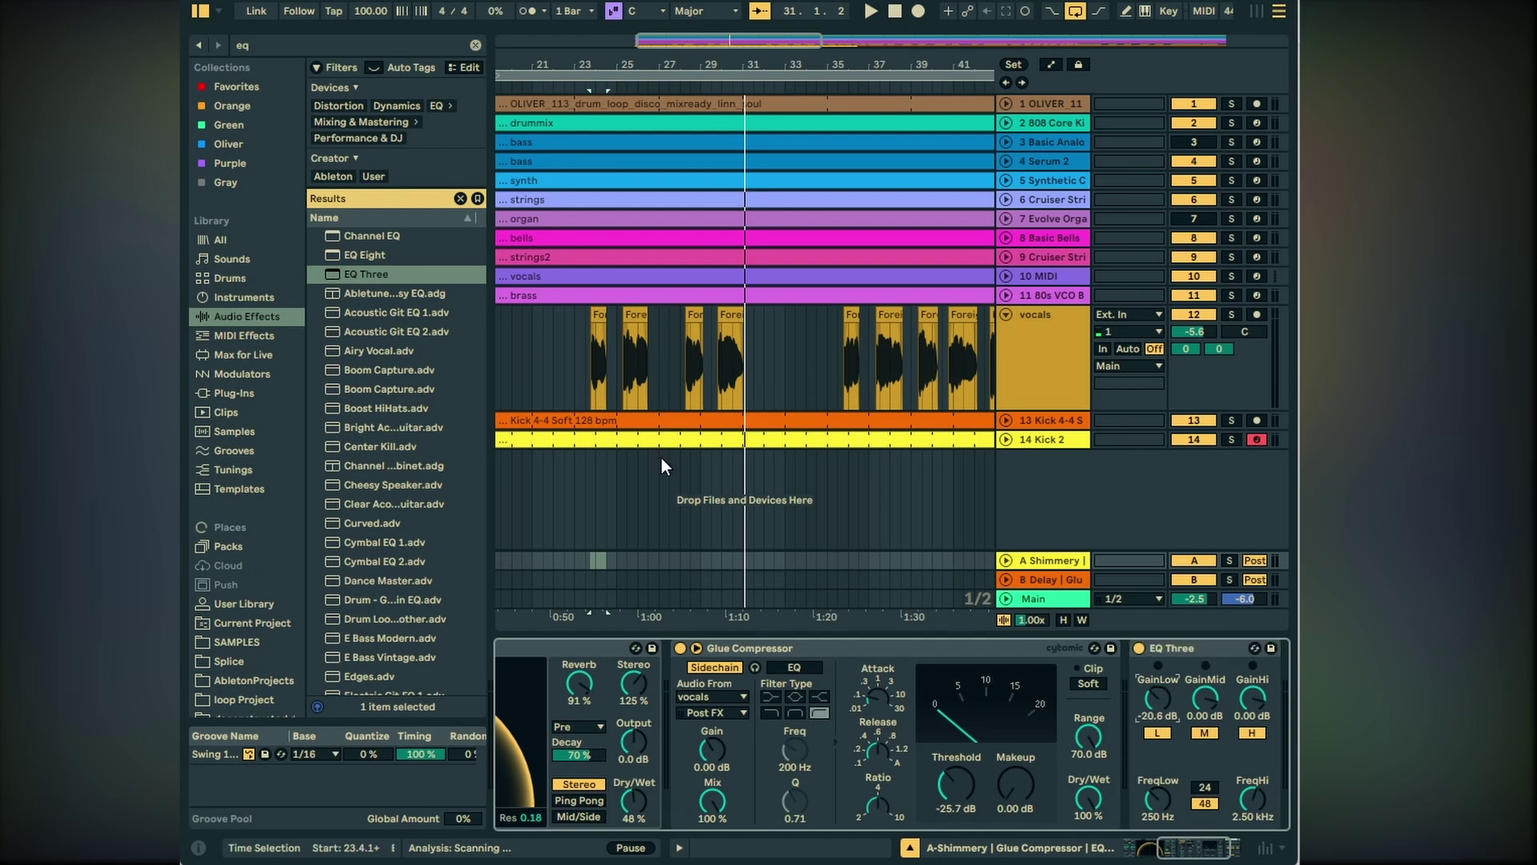
While playing the vocals, set EQ low gain -23.4 dB, FreqHi 5.08 kHz, FreqLow 200 Hz.
click(598, 310)
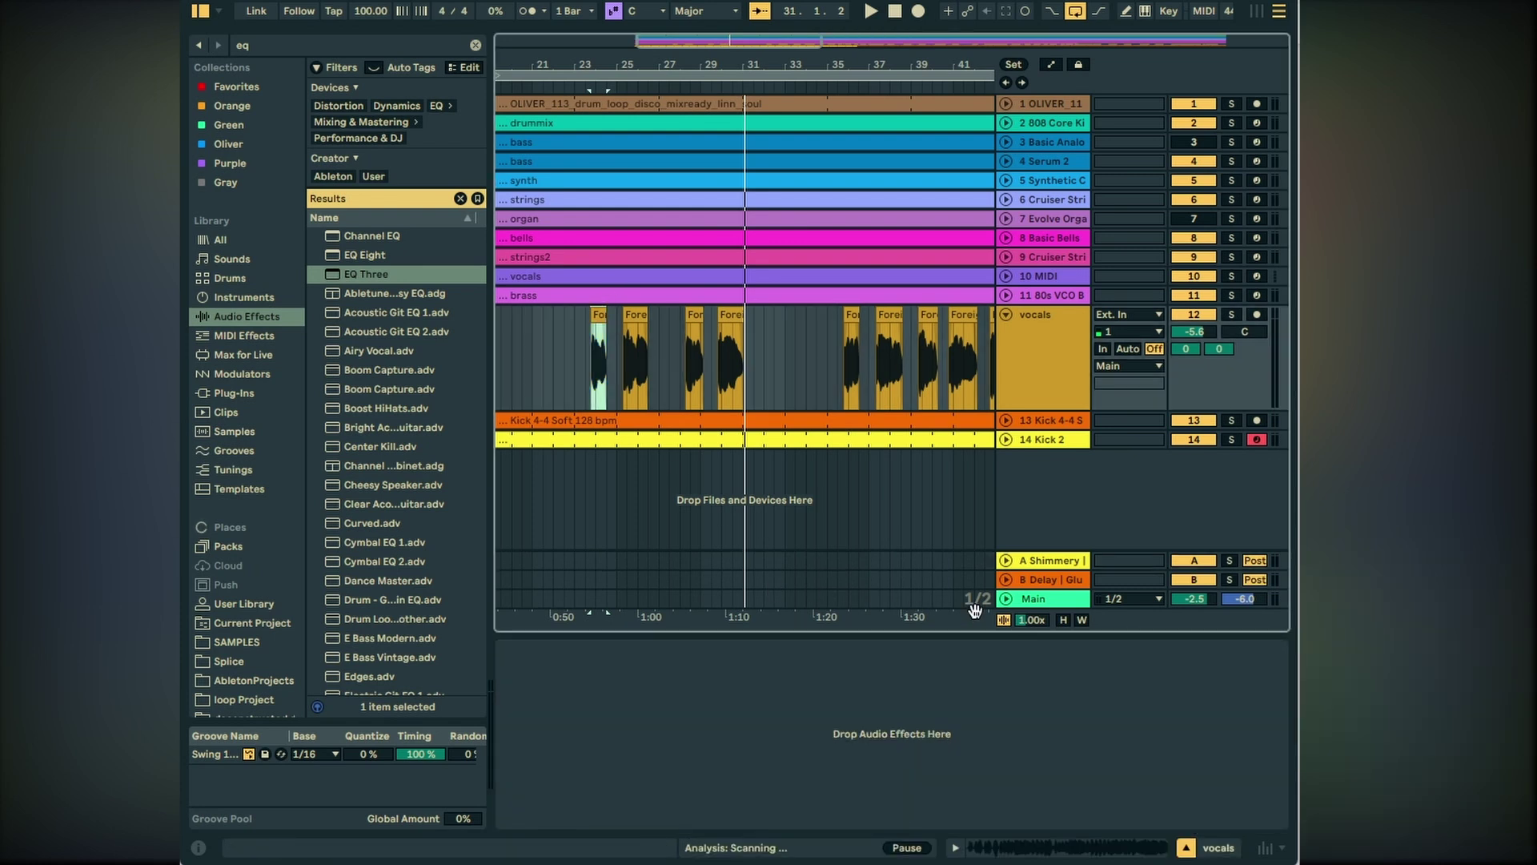
click(1048, 561)
key(space)
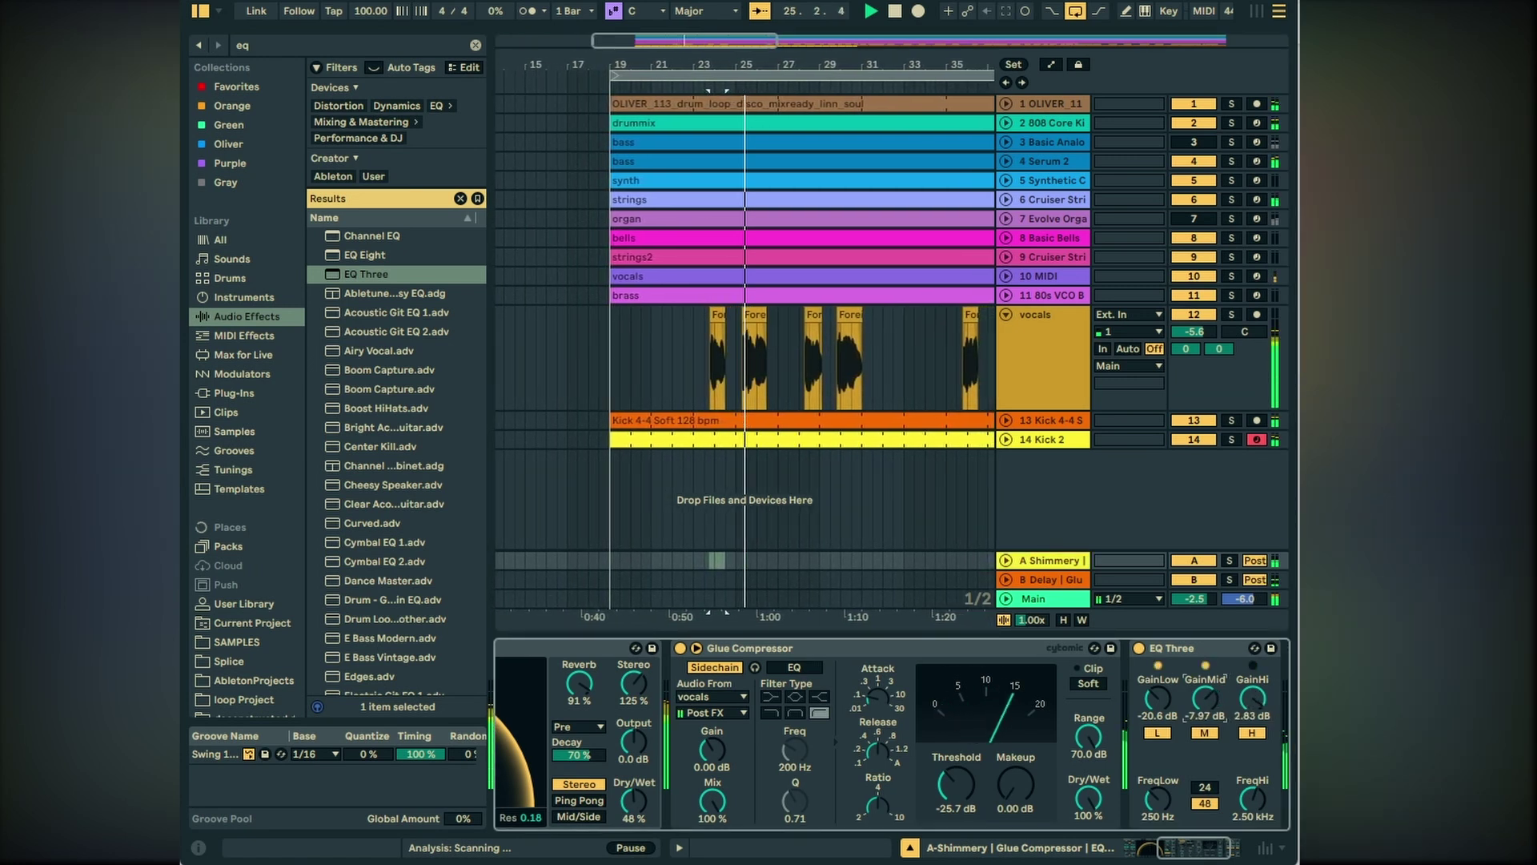
drag(1159, 694, 1159, 712)
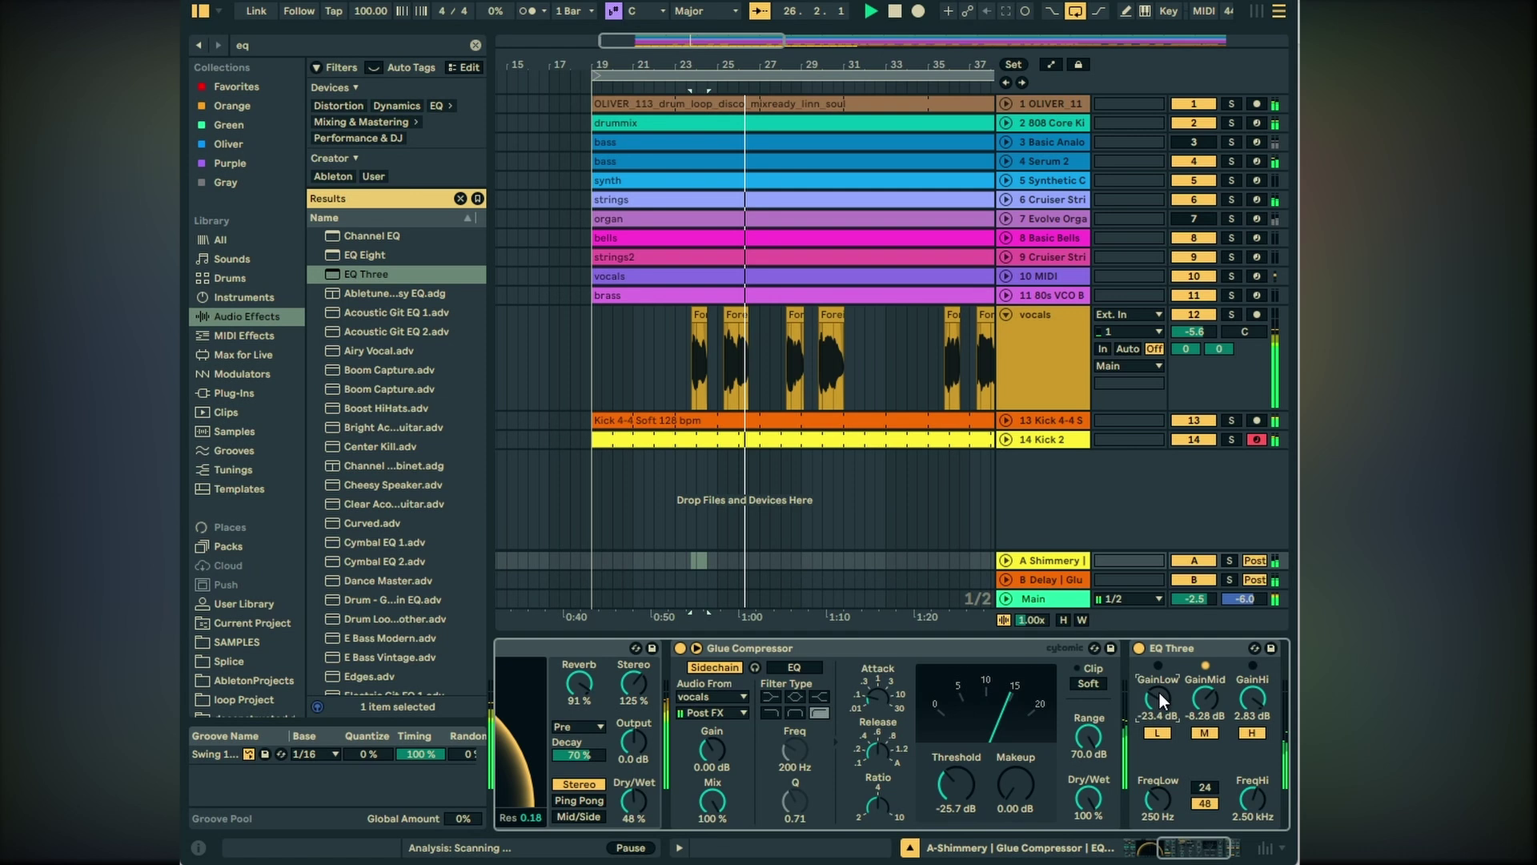
drag(1241, 815, 1250, 814)
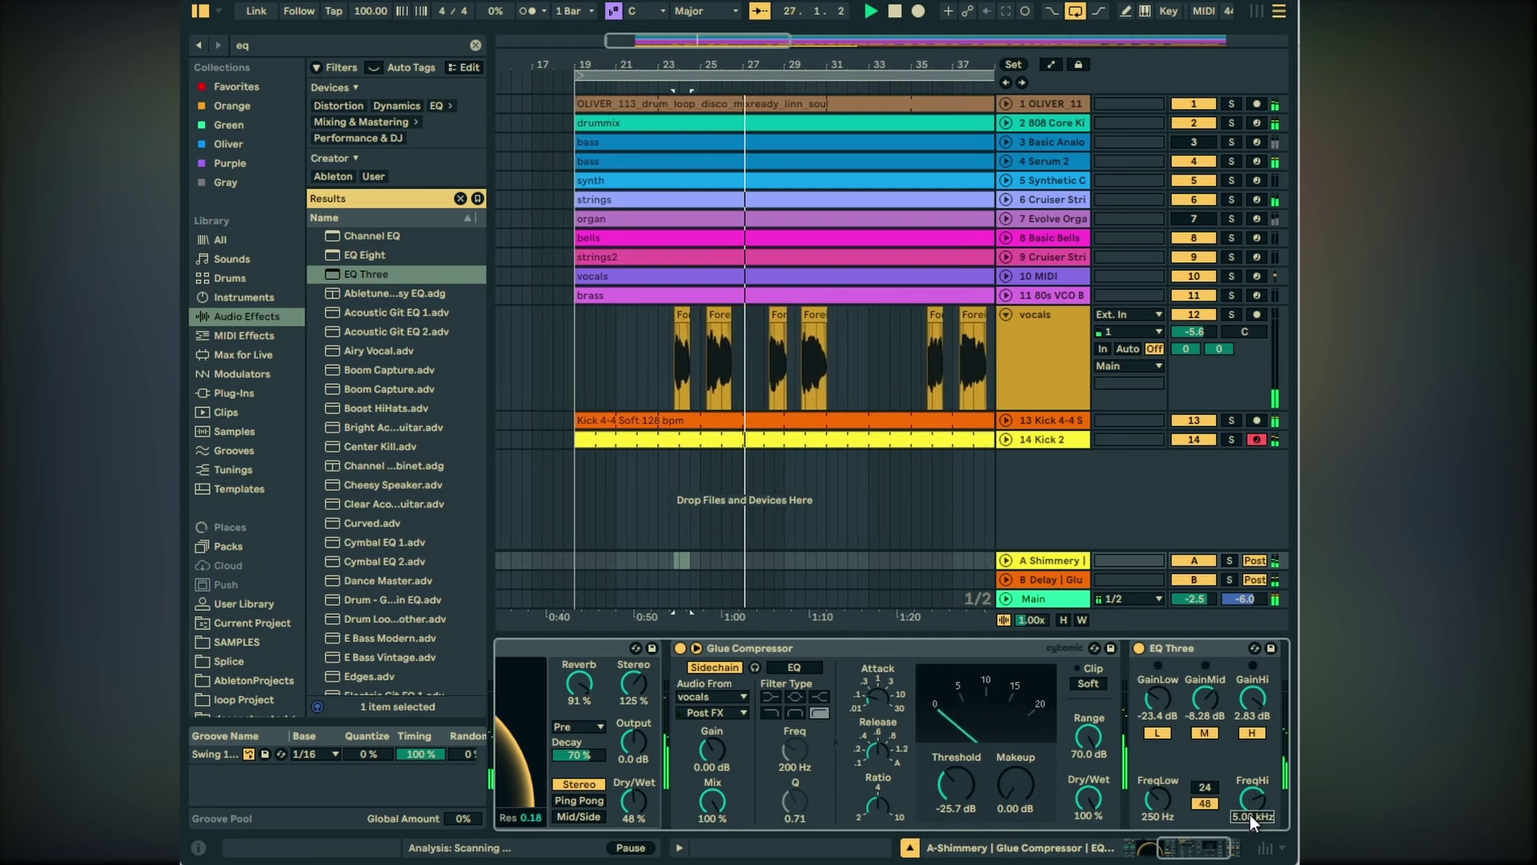
drag(1154, 803, 1153, 811)
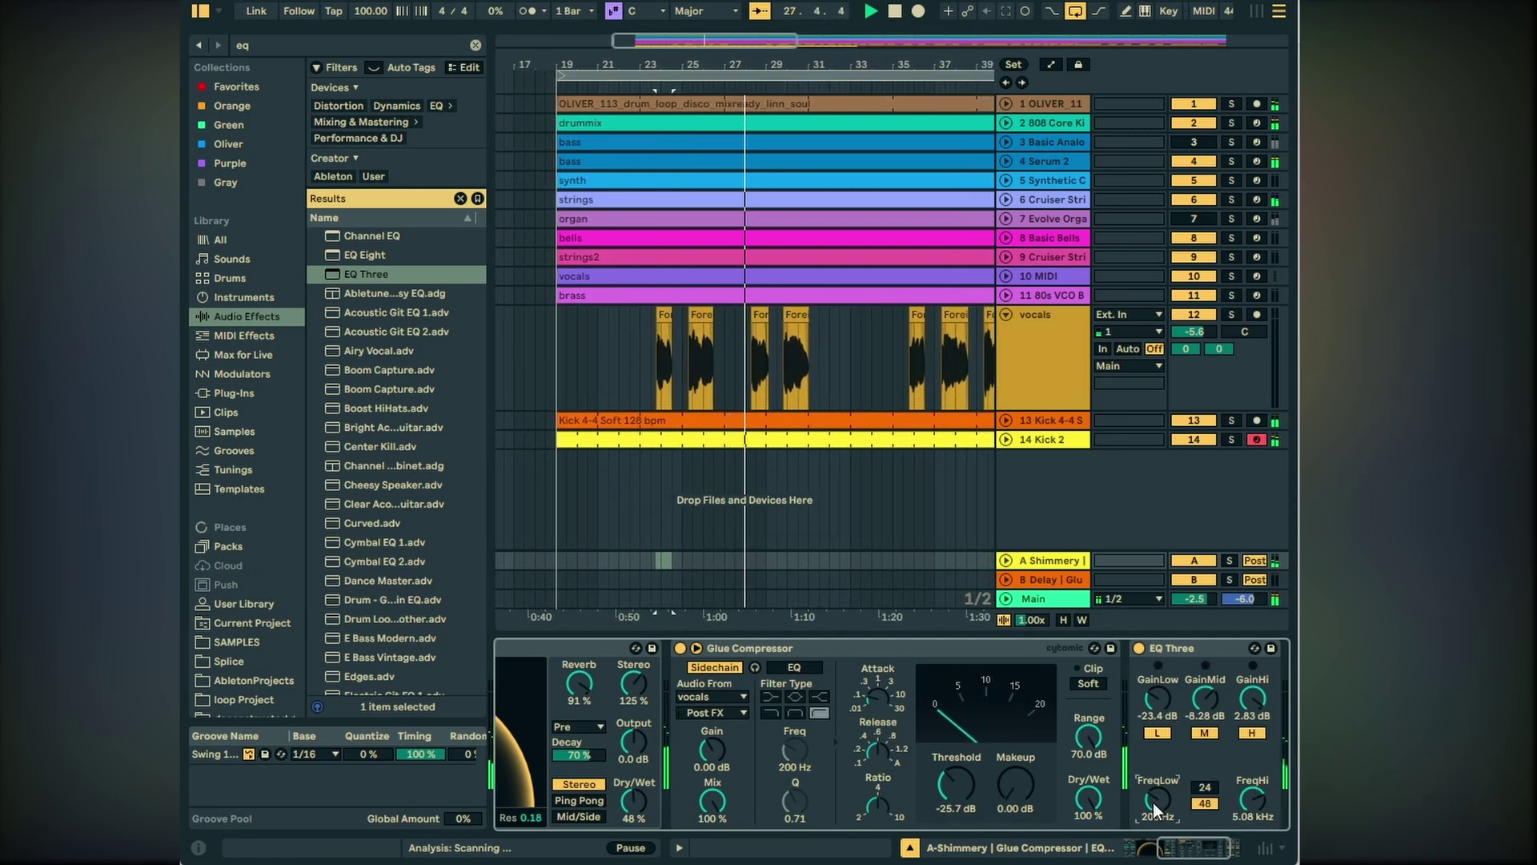